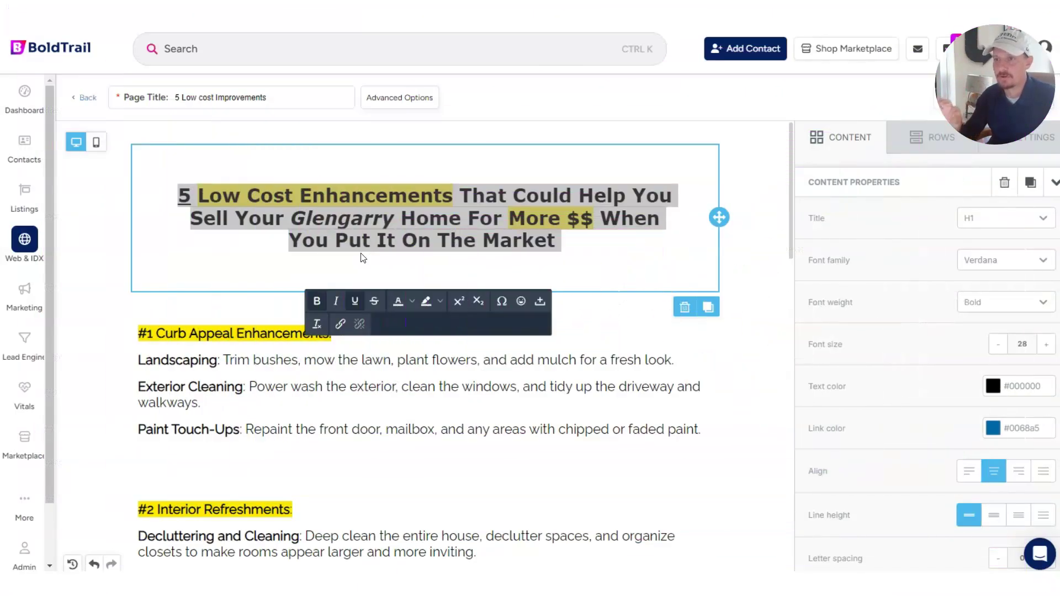
Select the blog heading text after checking the ChatGPT-written tips list
{"action": "left_click_drag", "start_coordinate": [179, 196], "coordinate": [622, 236]}
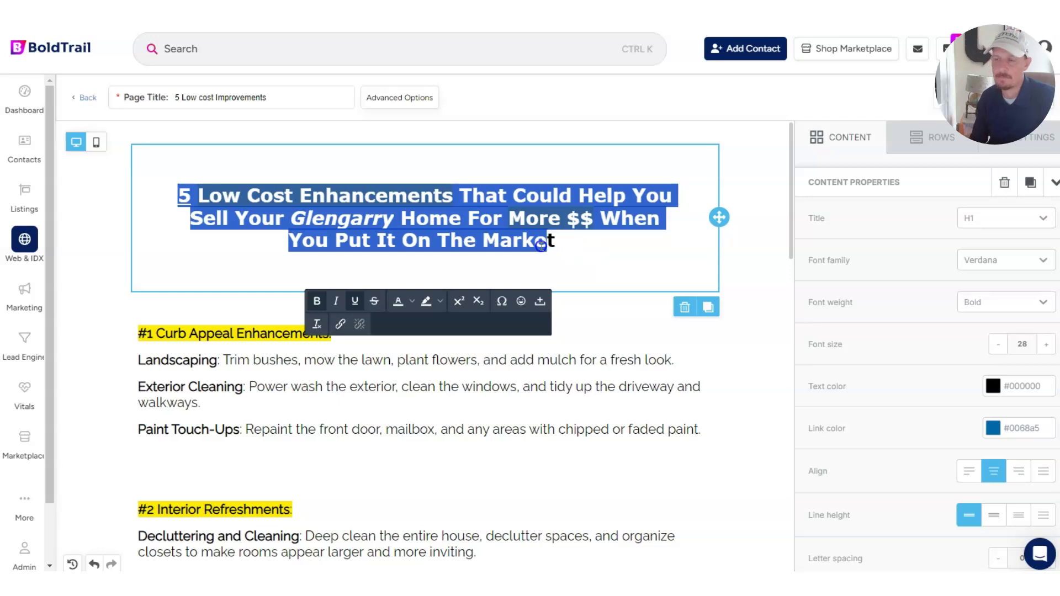
{"action": "key", "text": "alt+Tab"}
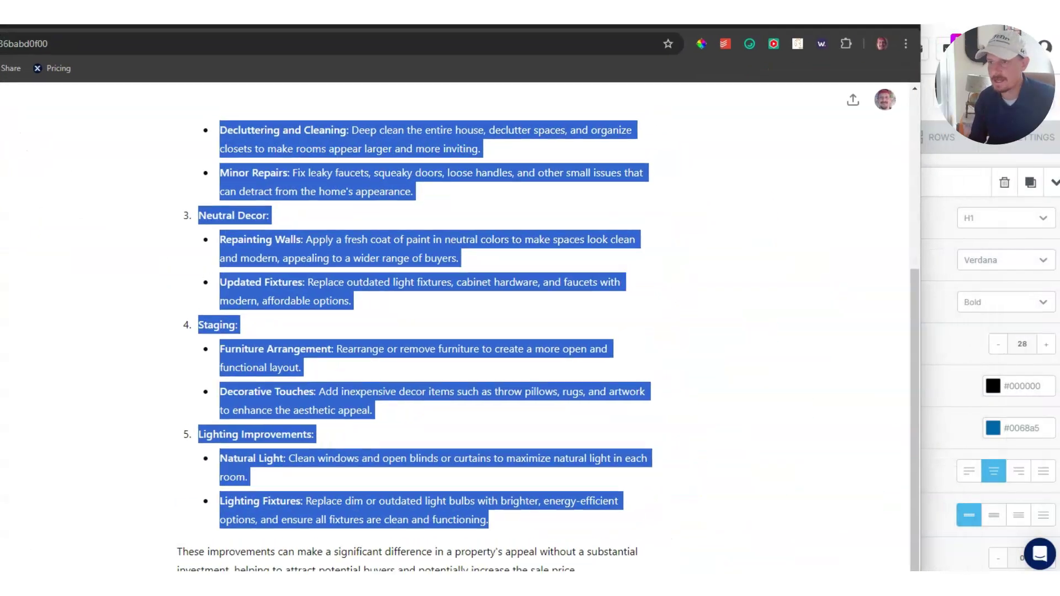
{"action": "key", "text": "alt+Tab"}
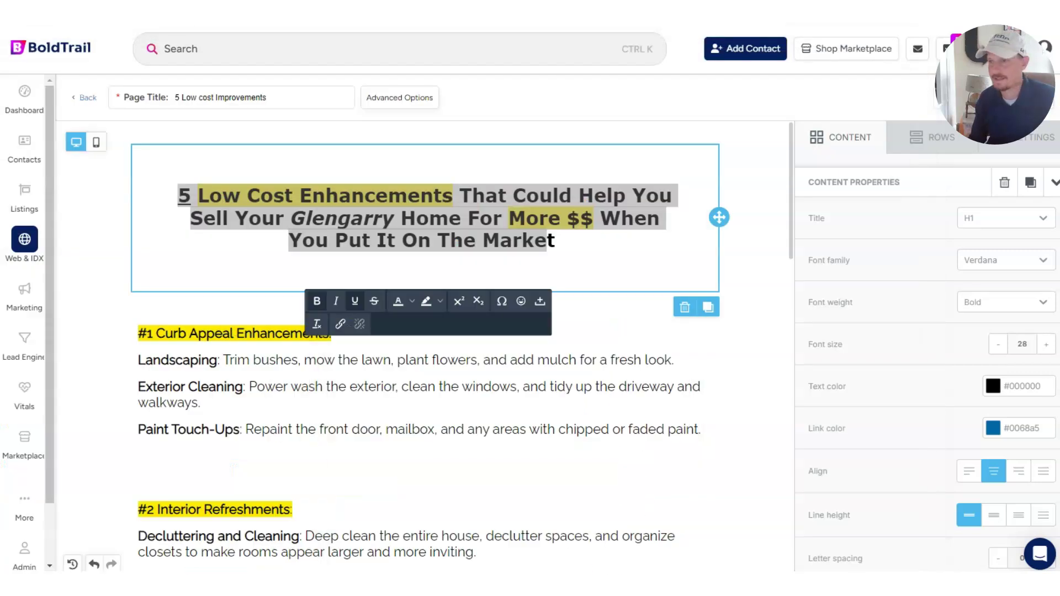
{"action": "left_click", "coordinate": [399, 220]}
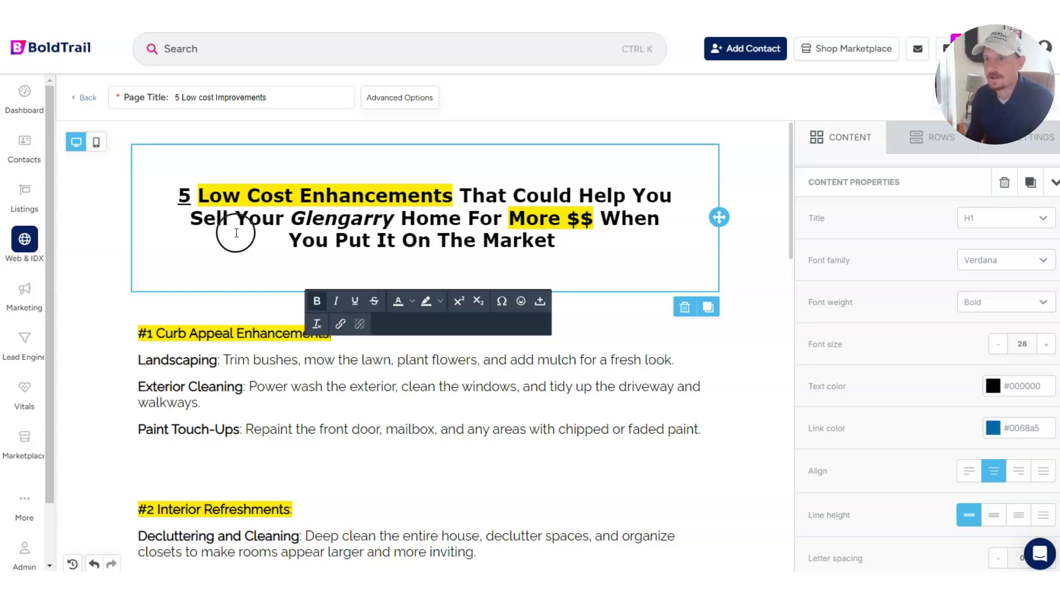
{"action": "left_click_drag", "start_coordinate": [173, 196], "coordinate": [620, 253]}
Select 'Low Cost Enhancements' in the heading and bring up its highlight colour choices
{"action": "left_click", "coordinate": [828, 132]}
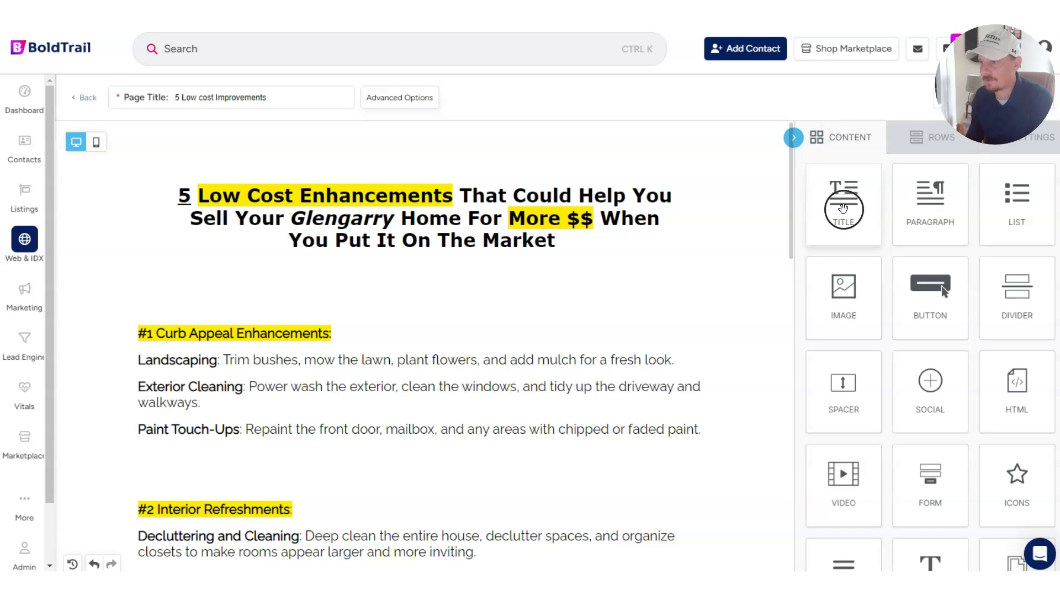
{"action": "left_click", "coordinate": [305, 196]}
{"action": "left_click_drag", "start_coordinate": [197, 195], "coordinate": [465, 196]}
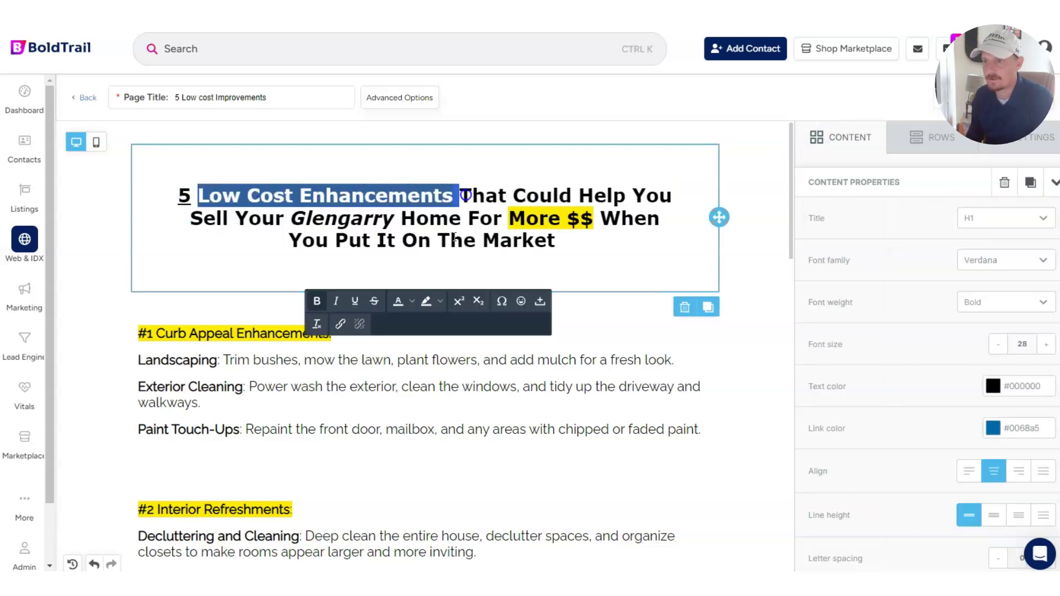
{"action": "left_click", "coordinate": [440, 302]}
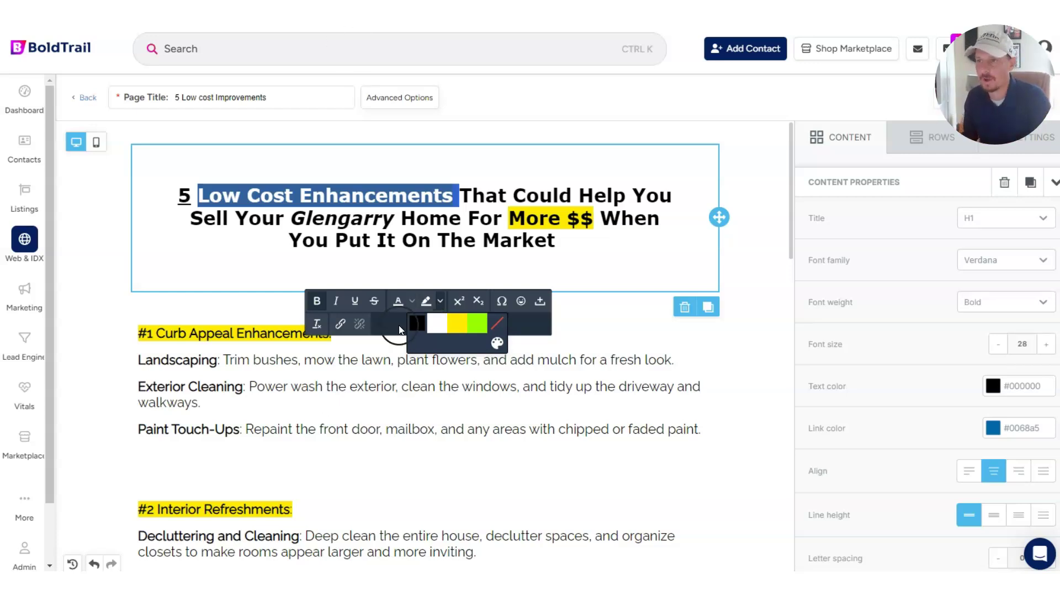
{"action": "left_click", "coordinate": [561, 279]}
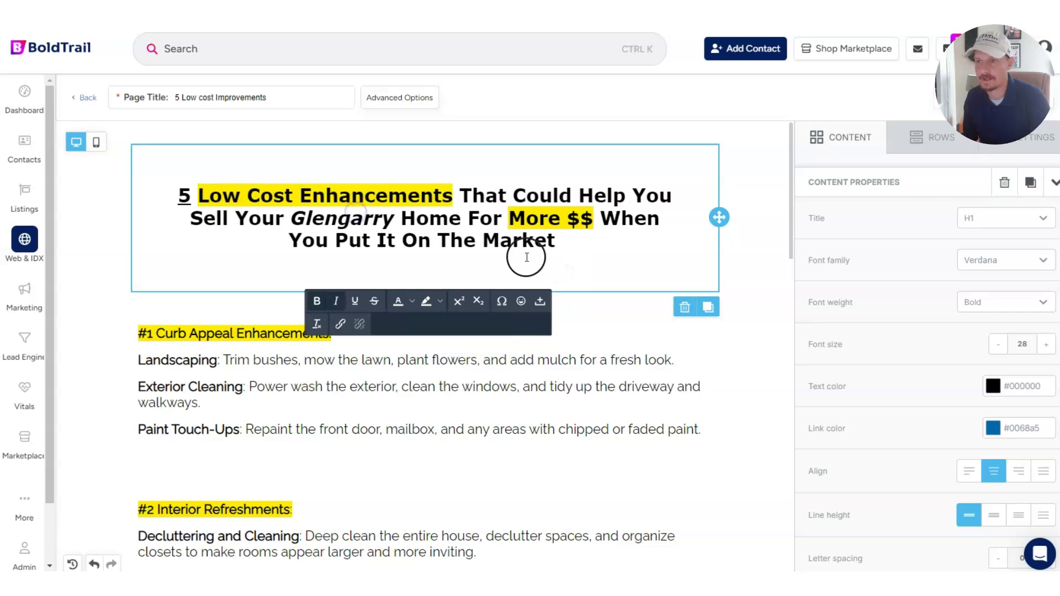
{"action": "left_click_drag", "start_coordinate": [199, 191], "coordinate": [464, 191]}
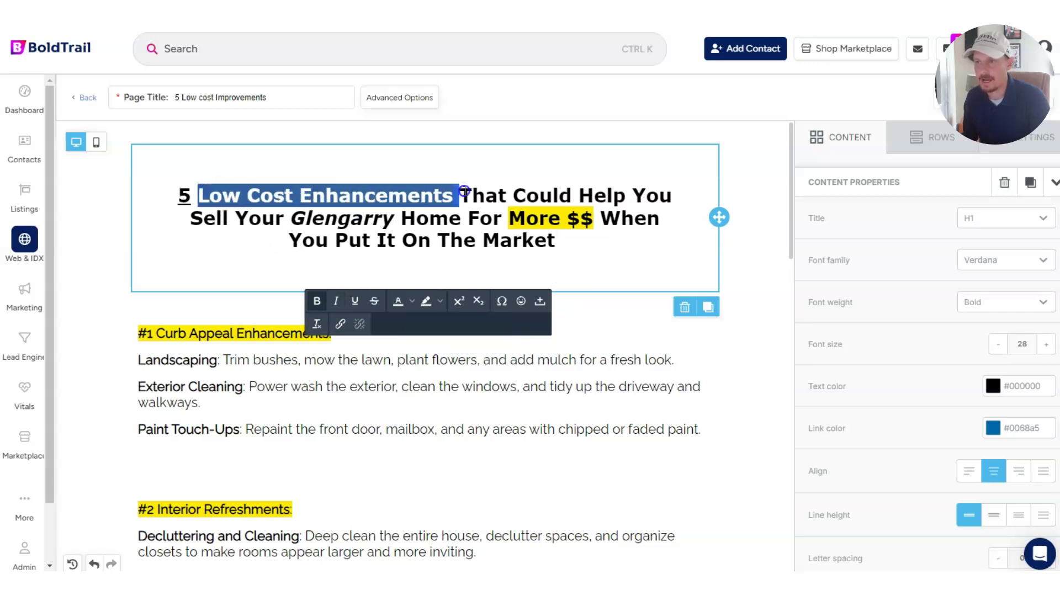
{"action": "left_click", "coordinate": [441, 302]}
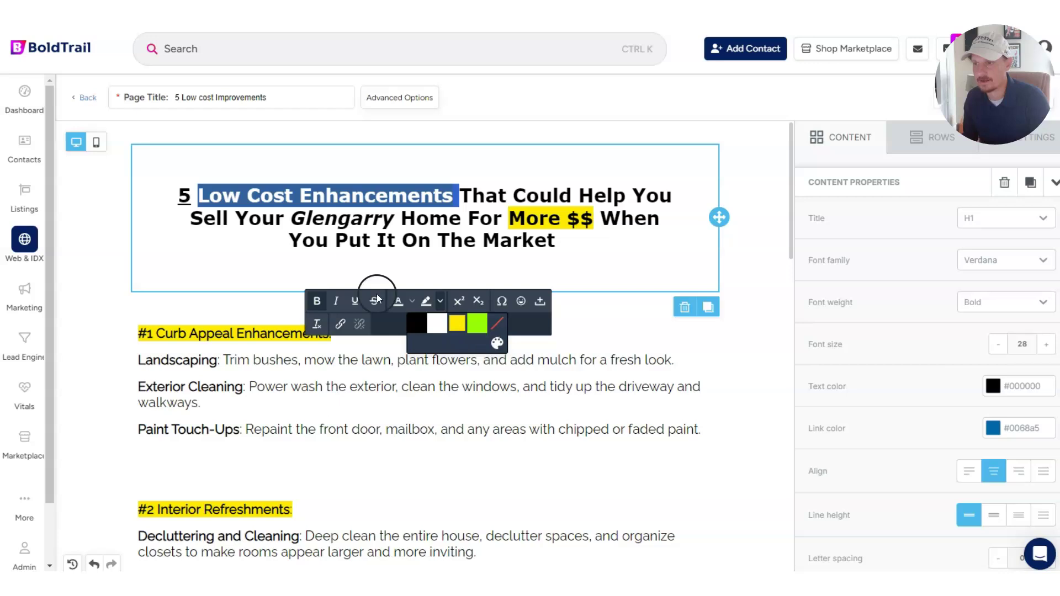
{"action": "left_click", "coordinate": [228, 251]}
Review the tips text block and select the GIF image below the tips
{"action": "left_click", "coordinate": [225, 384]}
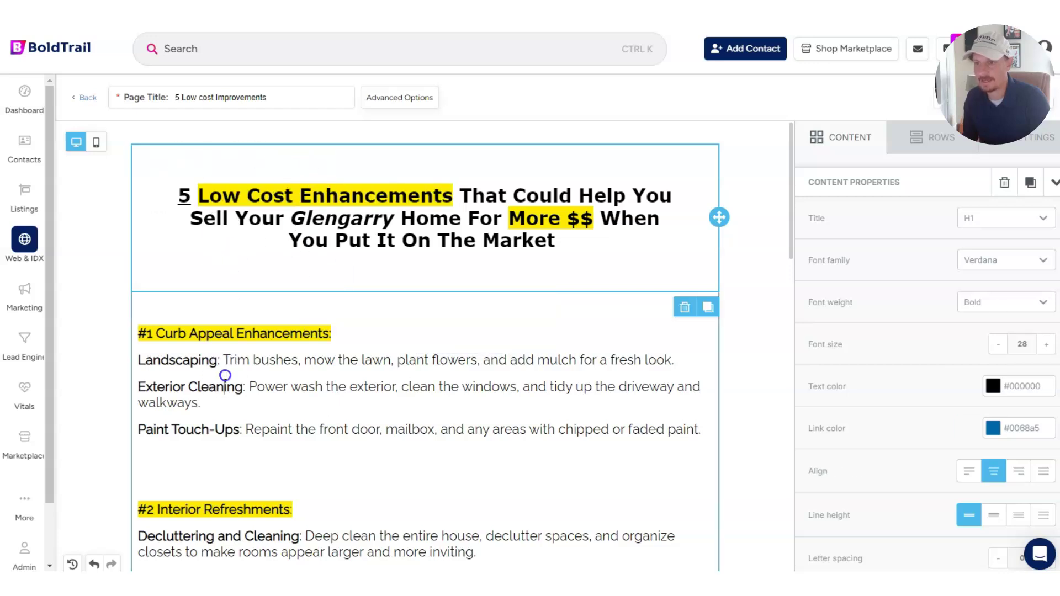
{"action": "scroll", "coordinate": [266, 370], "scroll_direction": "down", "scroll_amount": 1}
{"action": "scroll", "coordinate": [267, 369], "scroll_direction": "down", "scroll_amount": 8}
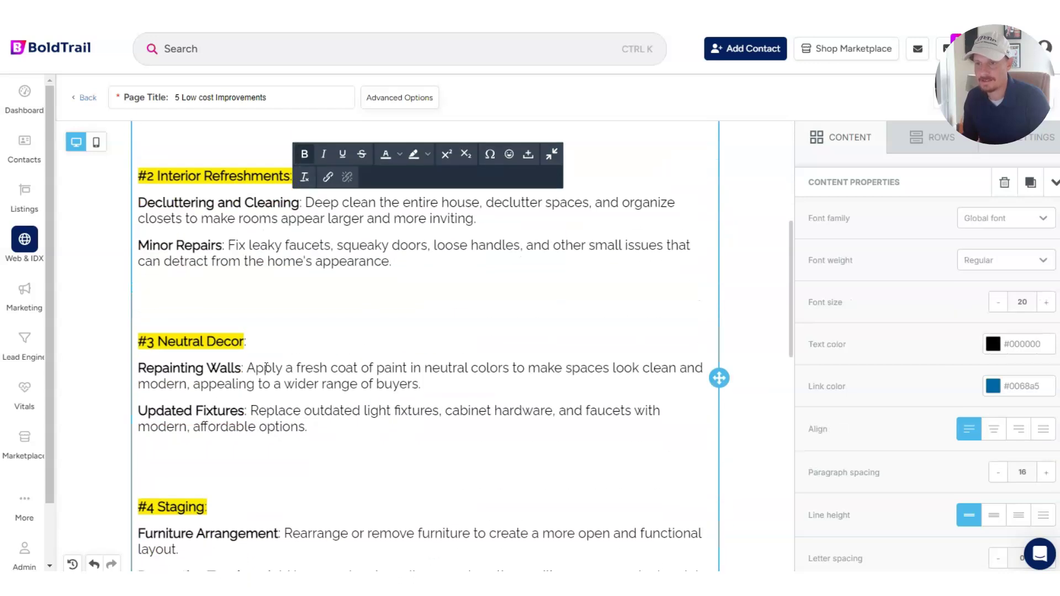
{"action": "scroll", "coordinate": [266, 368], "scroll_direction": "down", "scroll_amount": 6}
{"action": "scroll", "coordinate": [288, 276], "scroll_direction": "up", "scroll_amount": 1}
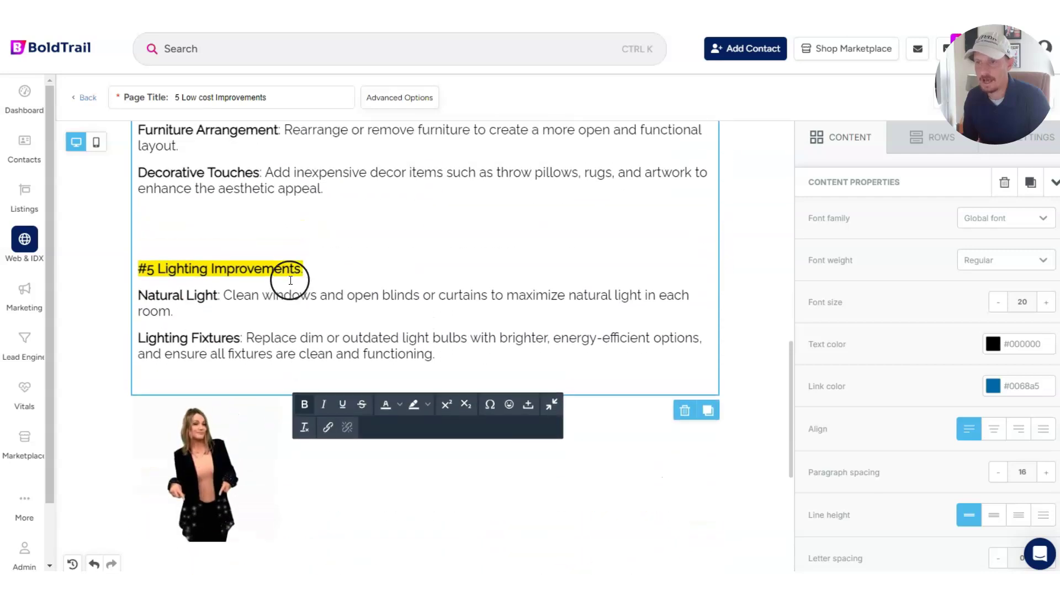
{"action": "left_click_drag", "start_coordinate": [460, 342], "coordinate": [208, 173]}
{"action": "scroll", "coordinate": [303, 265], "scroll_direction": "down", "scroll_amount": 3}
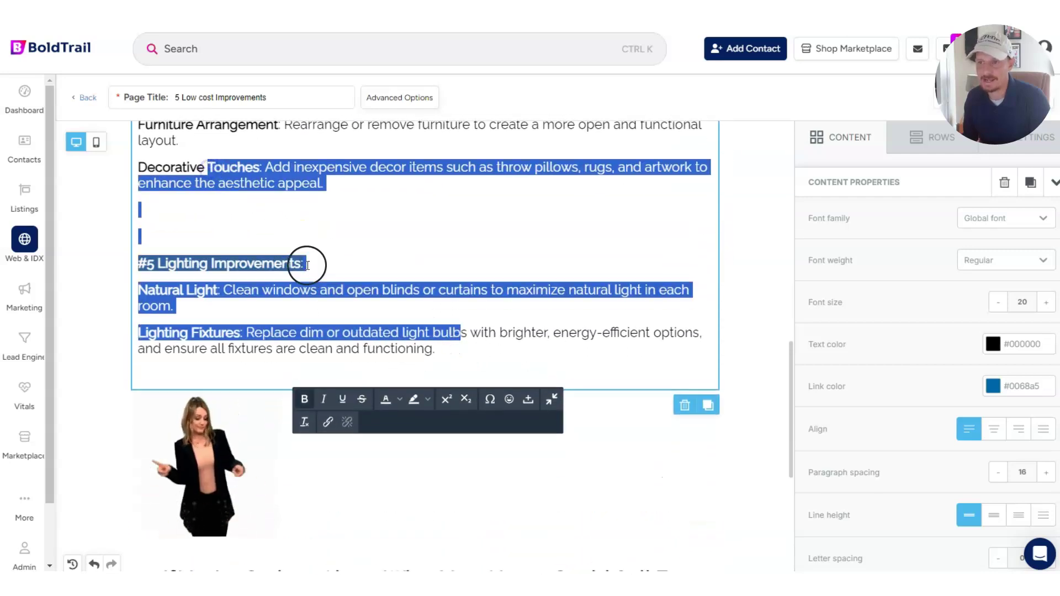
{"action": "left_click", "coordinate": [230, 334]}
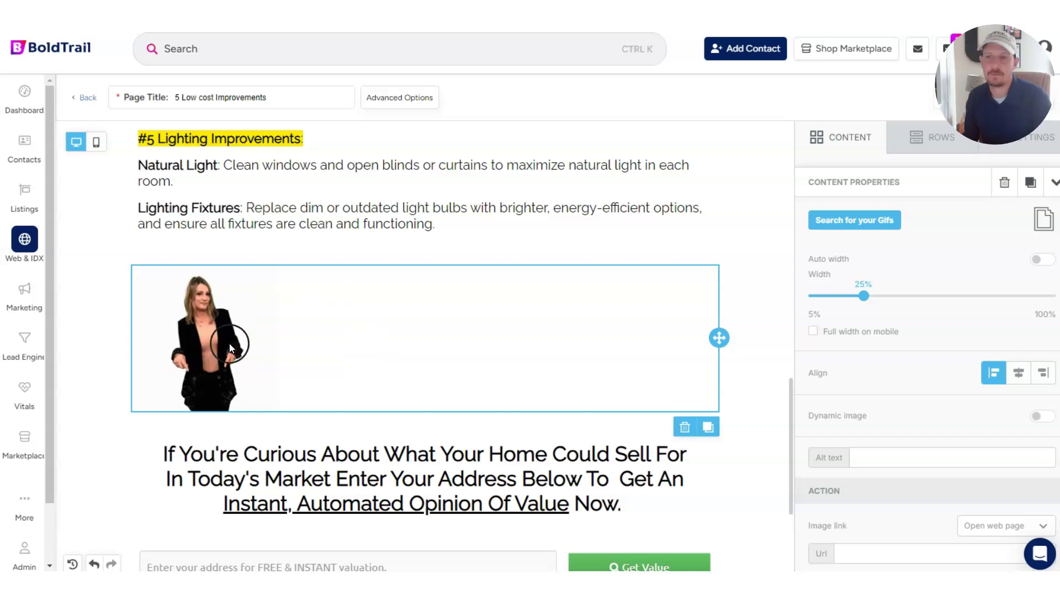
{"action": "scroll", "coordinate": [255, 331], "scroll_direction": "down", "scroll_amount": 3}
Check the valuation section's headline, the GIF above it and the address field
{"action": "left_click", "coordinate": [839, 138]}
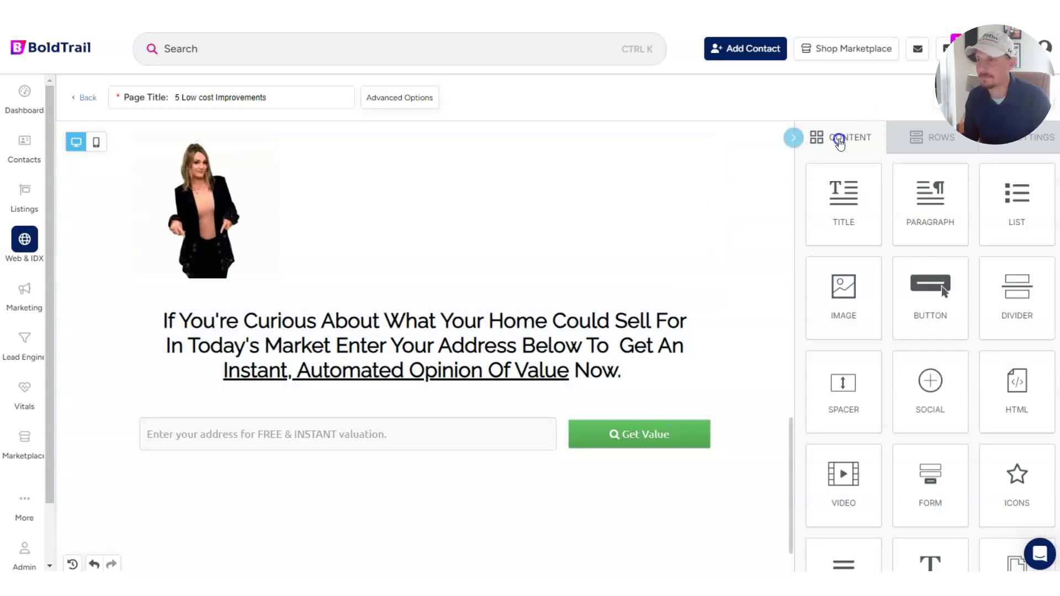
{"action": "scroll", "coordinate": [966, 387], "scroll_direction": "down", "scroll_amount": 1}
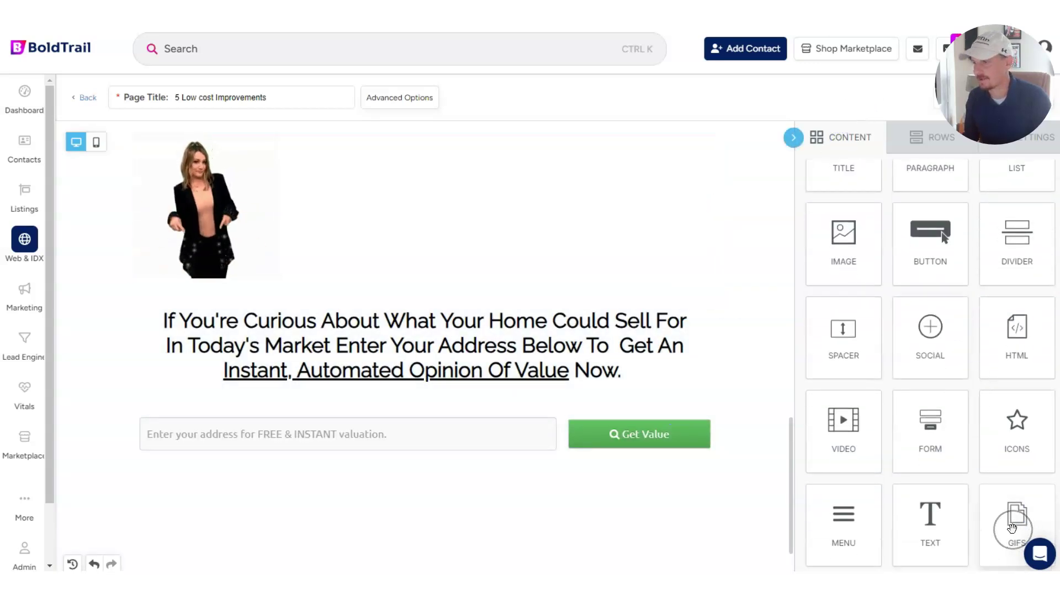
{"action": "scroll", "coordinate": [367, 260], "scroll_direction": "up", "scroll_amount": 5}
{"action": "scroll", "coordinate": [367, 265], "scroll_direction": "down", "scroll_amount": 5}
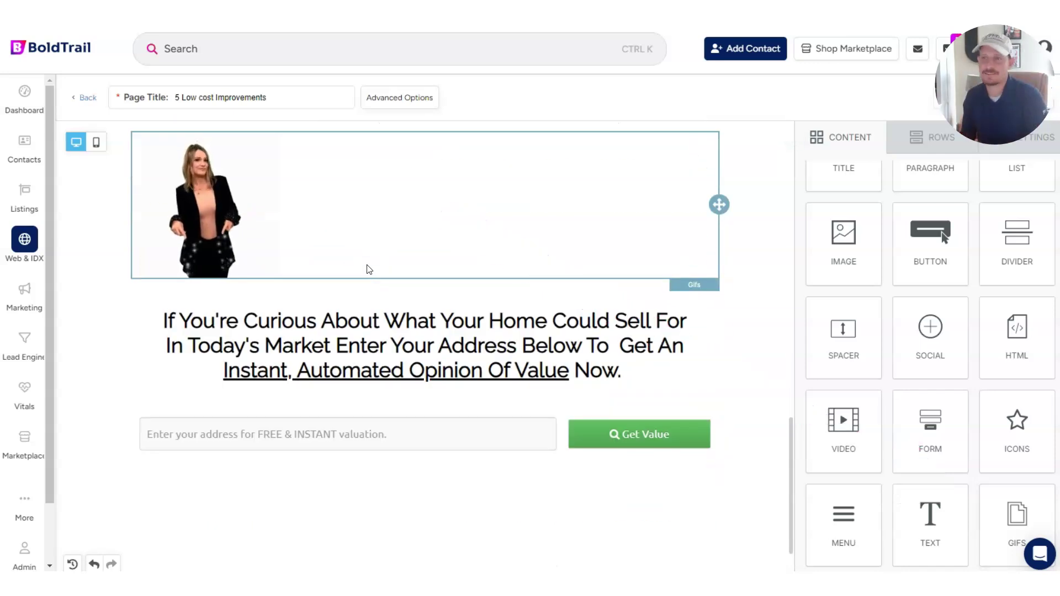
{"action": "left_click", "coordinate": [224, 326]}
{"action": "left_click_drag", "start_coordinate": [176, 323], "coordinate": [639, 400]}
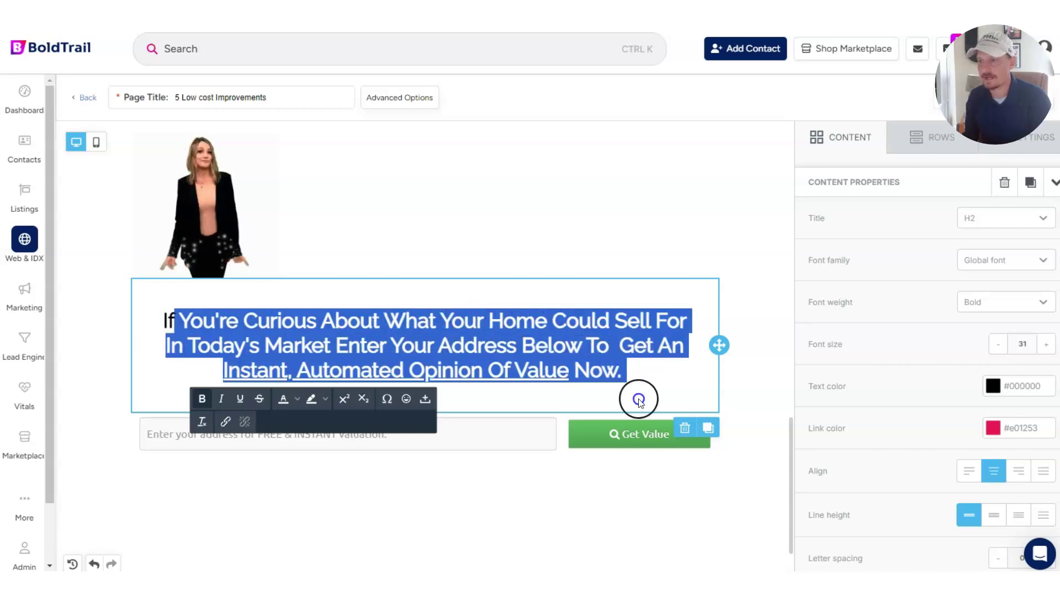
{"action": "left_click", "coordinate": [486, 220]}
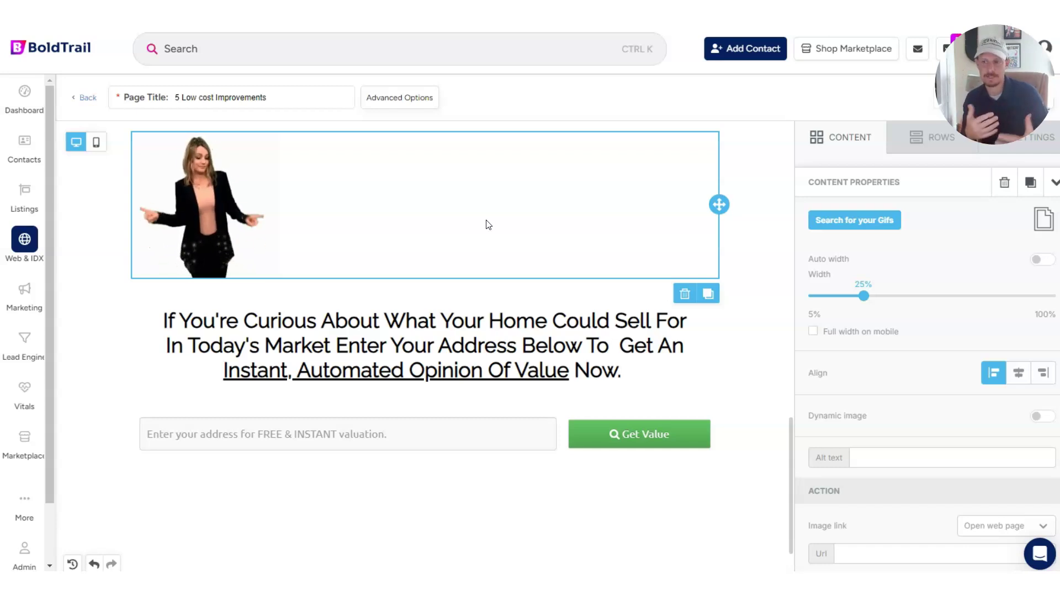
{"action": "left_click", "coordinate": [471, 436]}
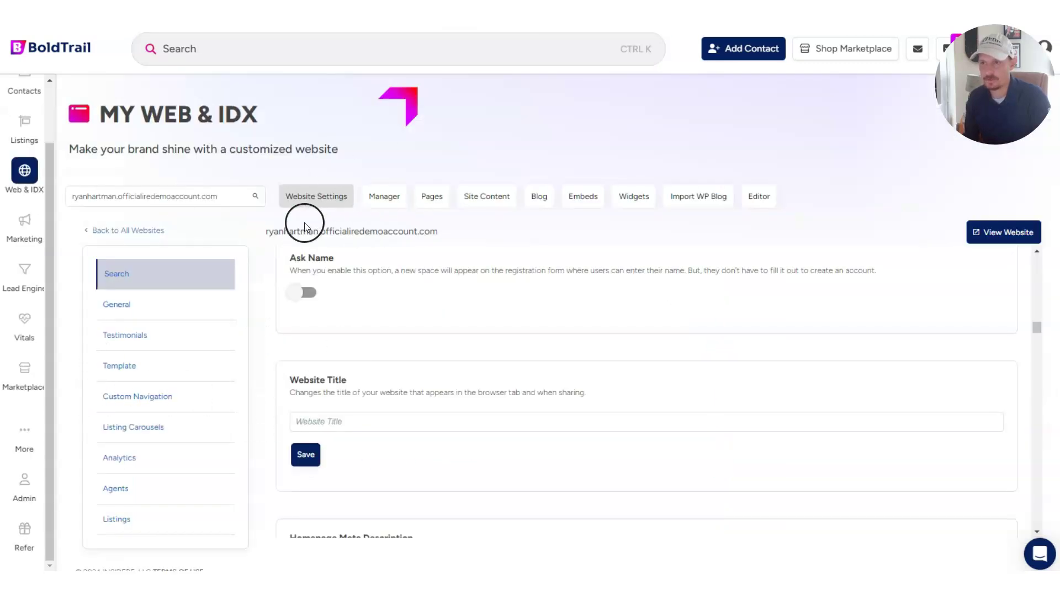
Copy the Seller Valuation iframe embed code from the website's Embeds section
{"action": "left_click", "coordinate": [22, 427]}
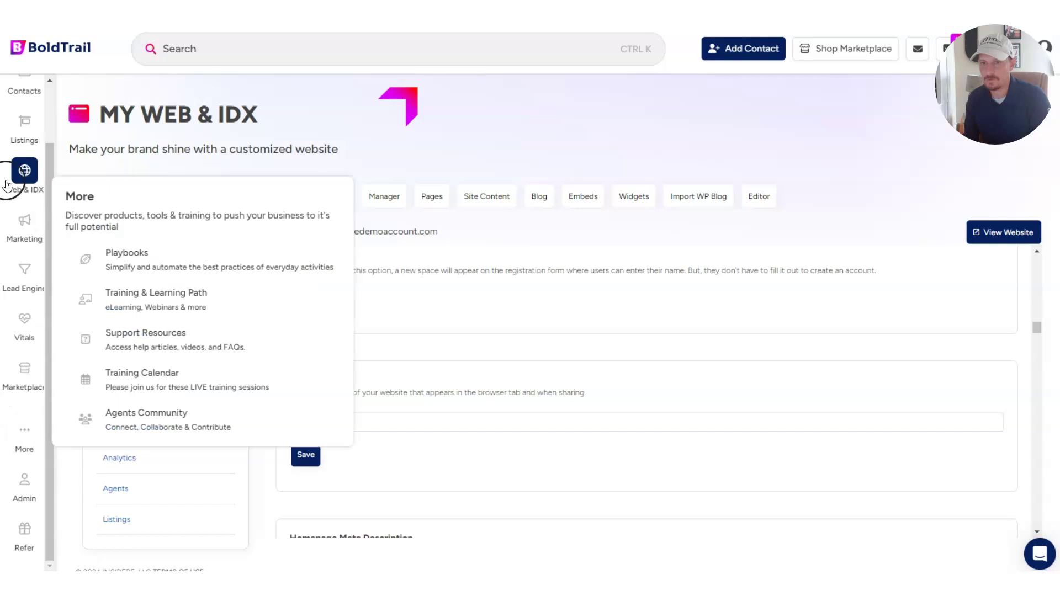
{"action": "left_click", "coordinate": [569, 203]}
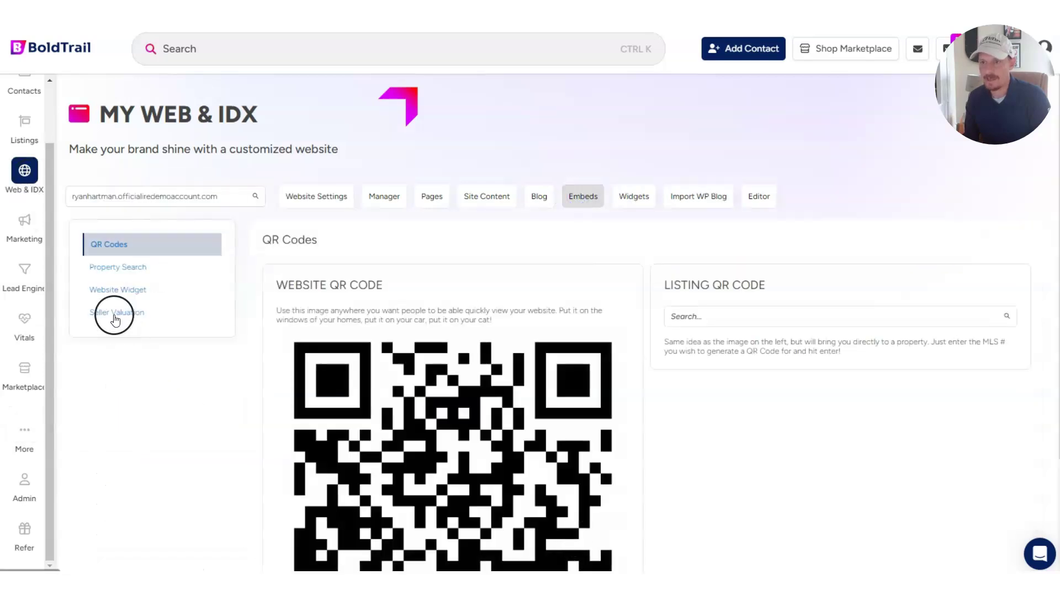
{"action": "left_click", "coordinate": [110, 298]}
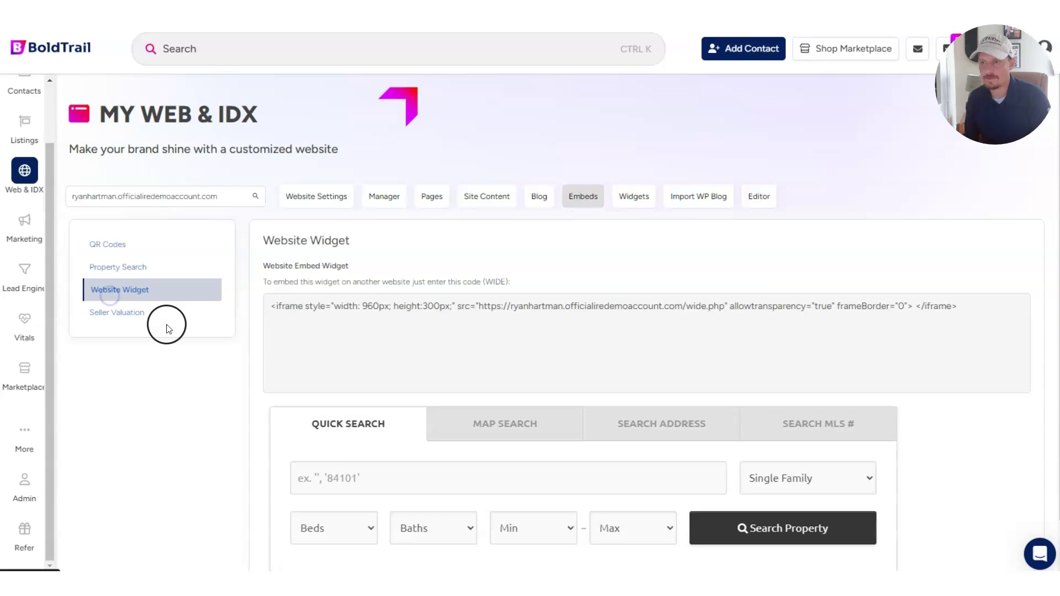
{"action": "left_click", "coordinate": [112, 320]}
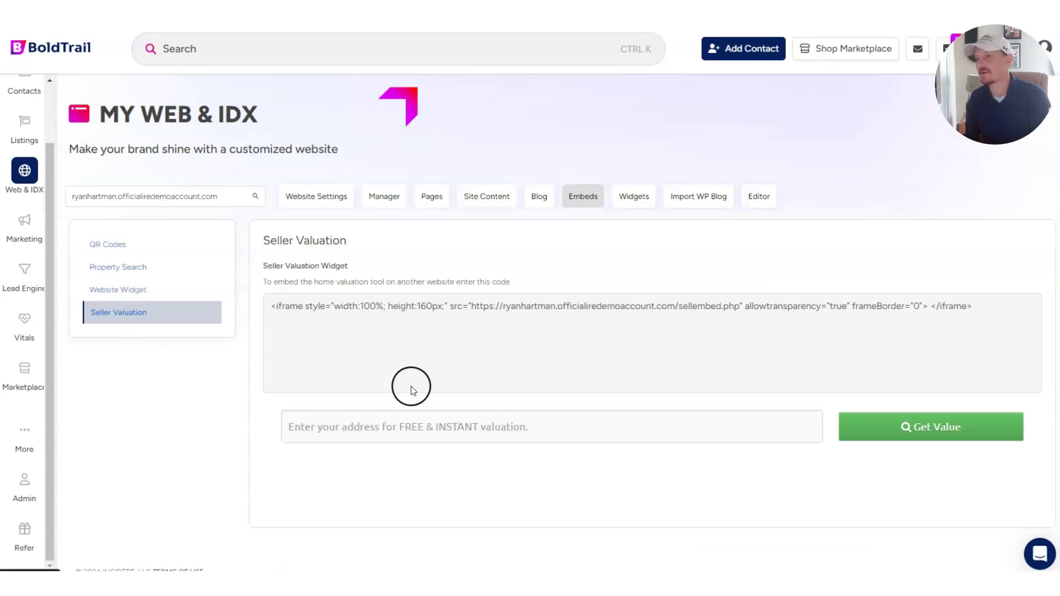
{"action": "left_click_drag", "start_coordinate": [285, 311], "coordinate": [898, 288]}
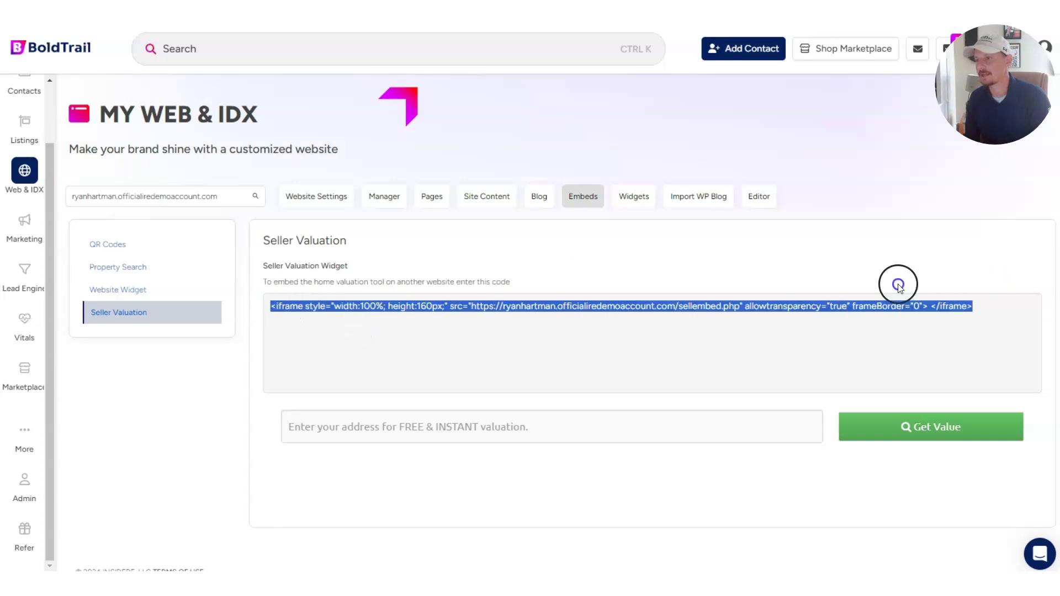
{"action": "right_click", "coordinate": [949, 304]}
{"action": "left_click", "coordinate": [718, 328]}
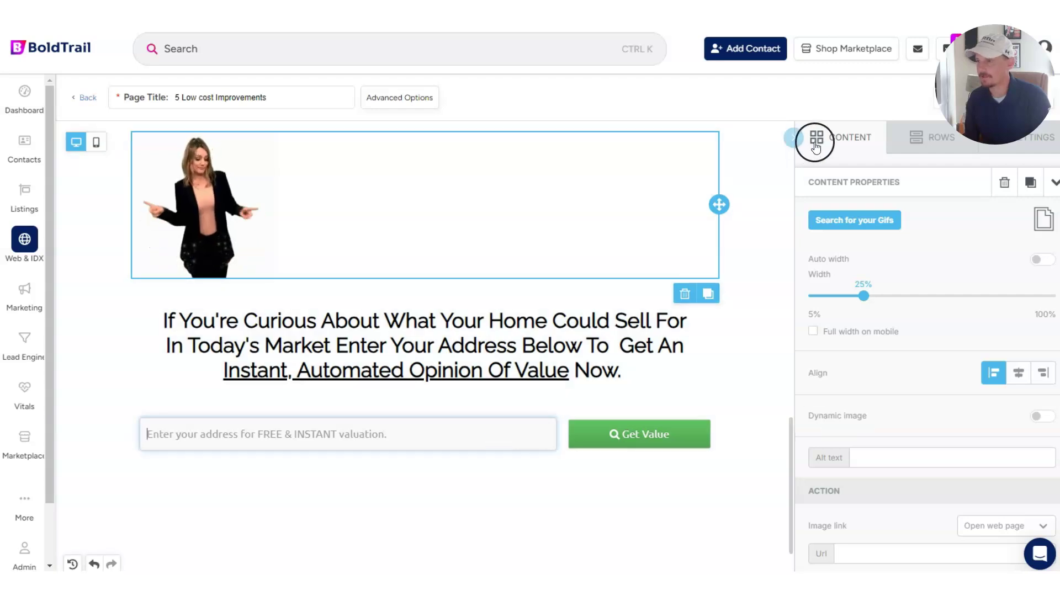
Place an HTML block from the Content grid below the valuation address form
{"action": "left_click", "coordinate": [813, 138]}
{"action": "scroll", "coordinate": [914, 336], "scroll_direction": "down", "scroll_amount": 2}
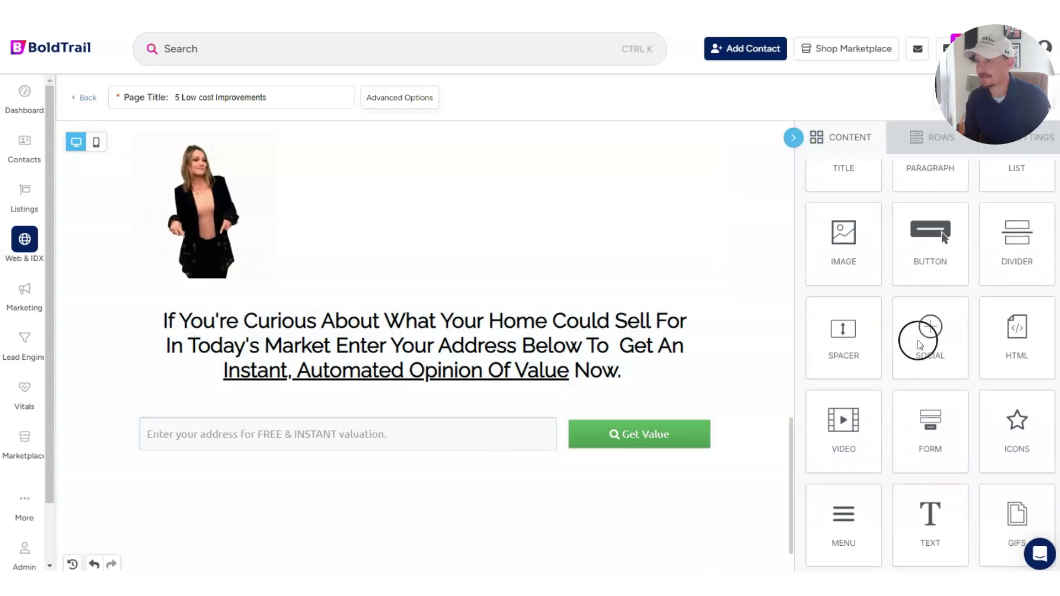
{"action": "scroll", "coordinate": [960, 475], "scroll_direction": "up", "scroll_amount": 1}
{"action": "left_click_drag", "start_coordinate": [1010, 390], "coordinate": [1003, 359]}
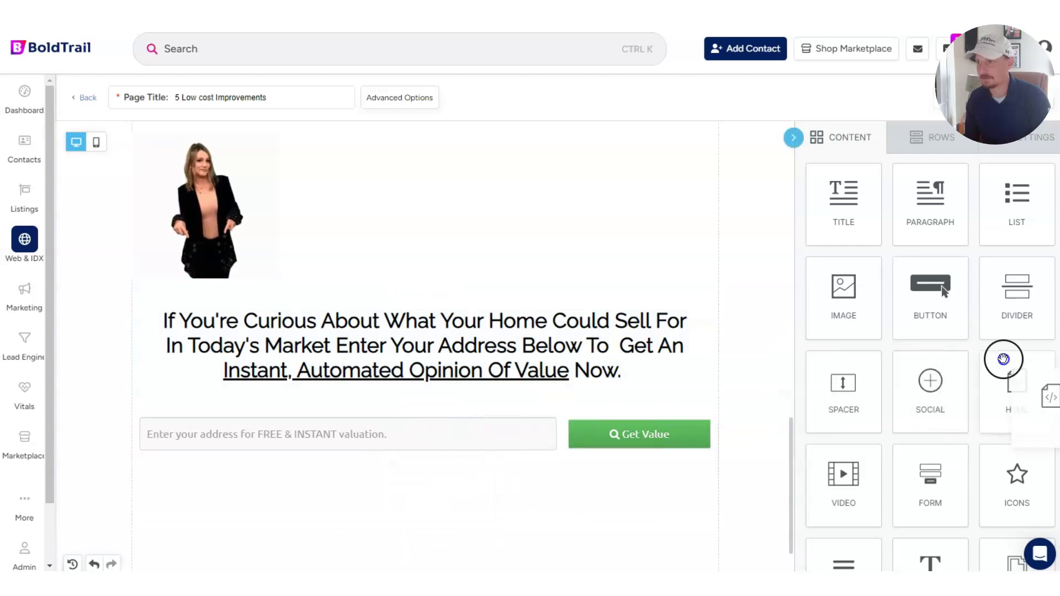
{"action": "scroll", "coordinate": [309, 300], "scroll_direction": "up", "scroll_amount": 15}
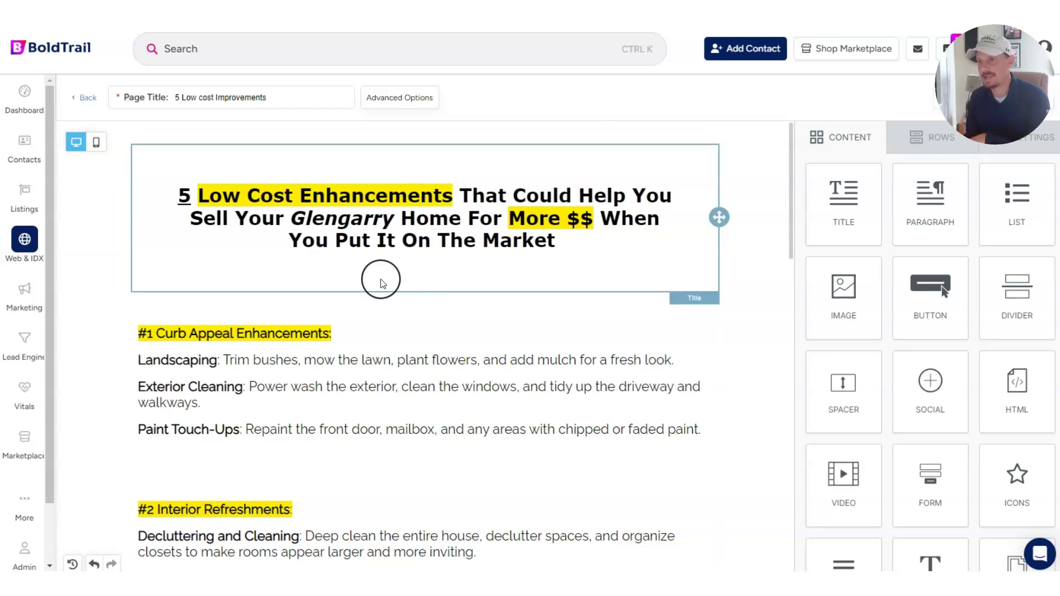
{"action": "scroll", "coordinate": [379, 279], "scroll_direction": "down", "scroll_amount": 2}
{"action": "scroll", "coordinate": [381, 282], "scroll_direction": "down", "scroll_amount": 2}
{"action": "scroll", "coordinate": [293, 362], "scroll_direction": "up", "scroll_amount": 3}
{"action": "scroll", "coordinate": [414, 359], "scroll_direction": "down", "scroll_amount": 5}
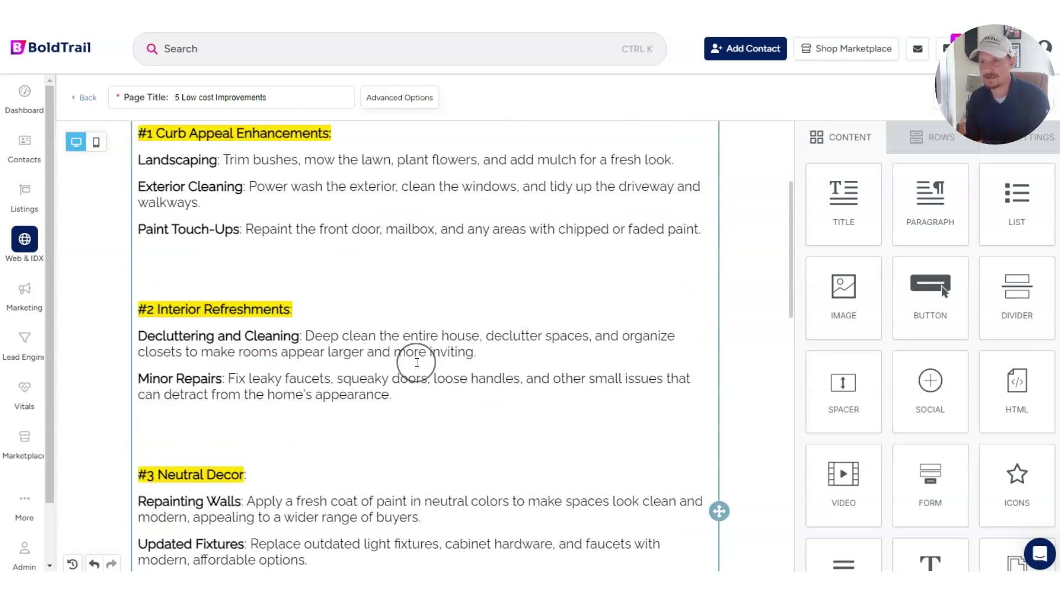
{"action": "scroll", "coordinate": [417, 363], "scroll_direction": "up", "scroll_amount": 4}
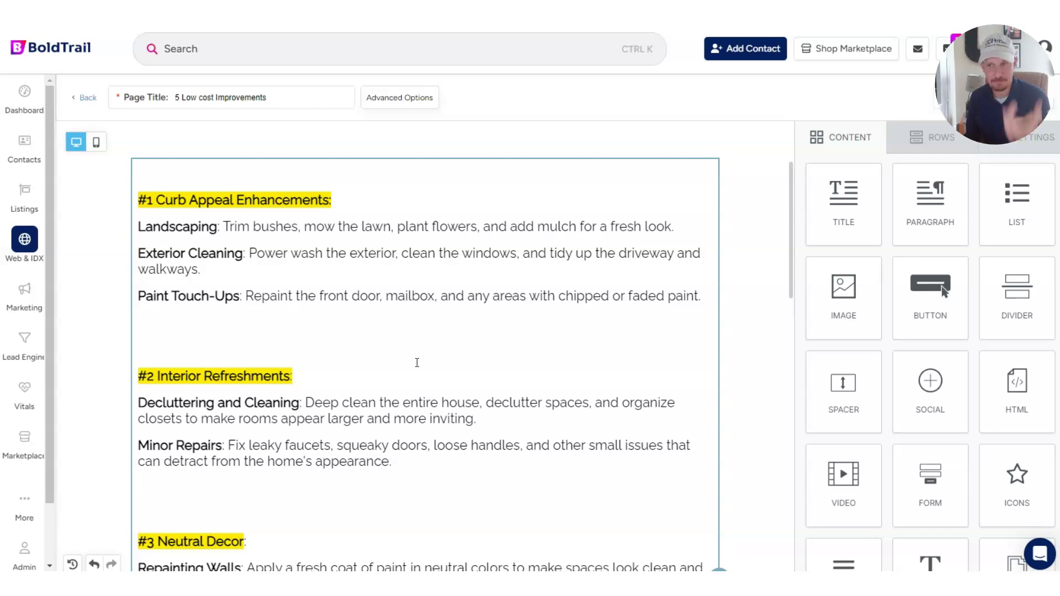
{"action": "scroll", "coordinate": [400, 329], "scroll_direction": "up", "scroll_amount": 2}
{"action": "scroll", "coordinate": [400, 329], "scroll_direction": "down", "scroll_amount": 10}
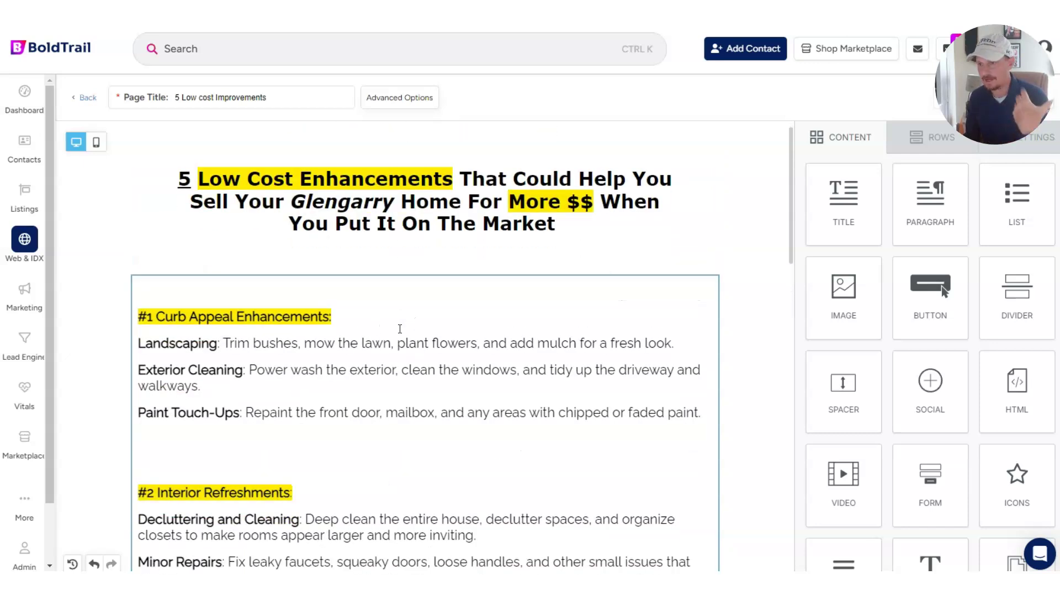
{"action": "scroll", "coordinate": [400, 329], "scroll_direction": "down", "scroll_amount": 6}
{"action": "left_click", "coordinate": [195, 215]}
{"action": "left_click", "coordinate": [332, 334]}
{"action": "scroll", "coordinate": [408, 353], "scroll_direction": "down", "scroll_amount": 2}
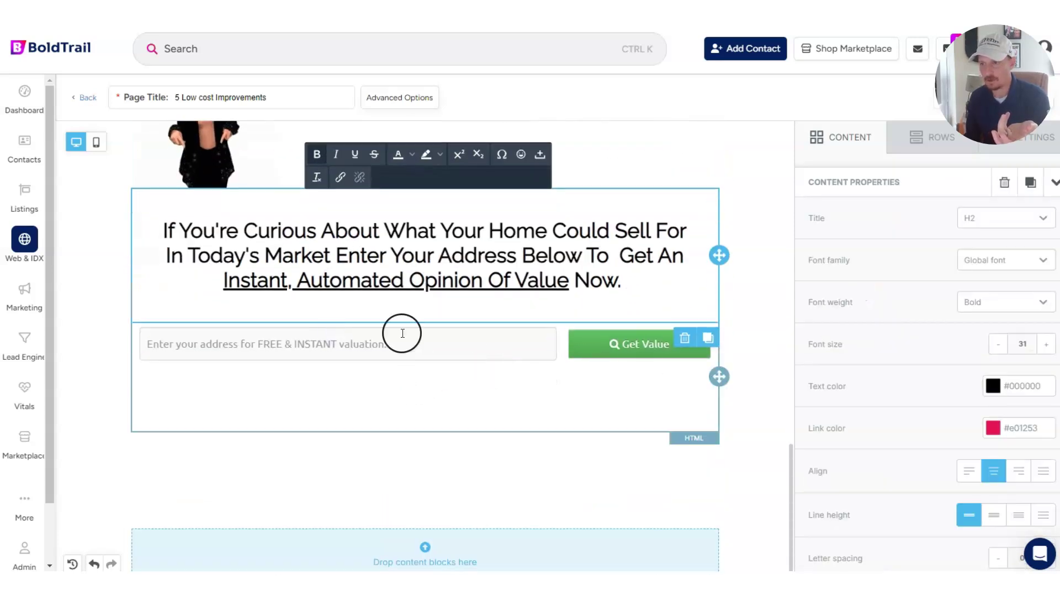
{"action": "scroll", "coordinate": [467, 294], "scroll_direction": "up", "scroll_amount": 6}
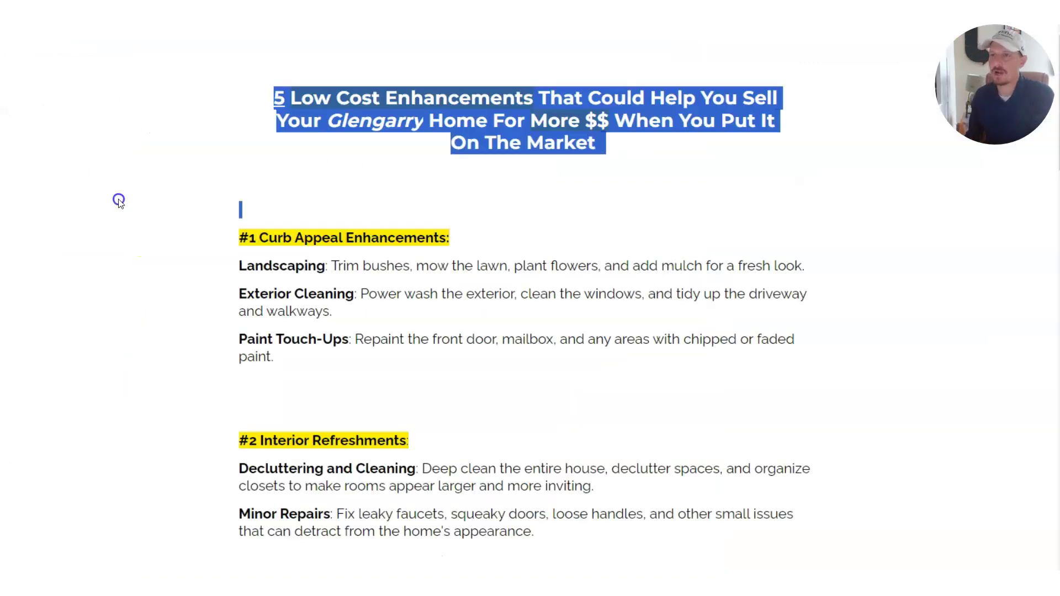
Review the live page's title, tips and address form, then narrow the window to phone width
{"action": "left_click", "coordinate": [118, 200]}
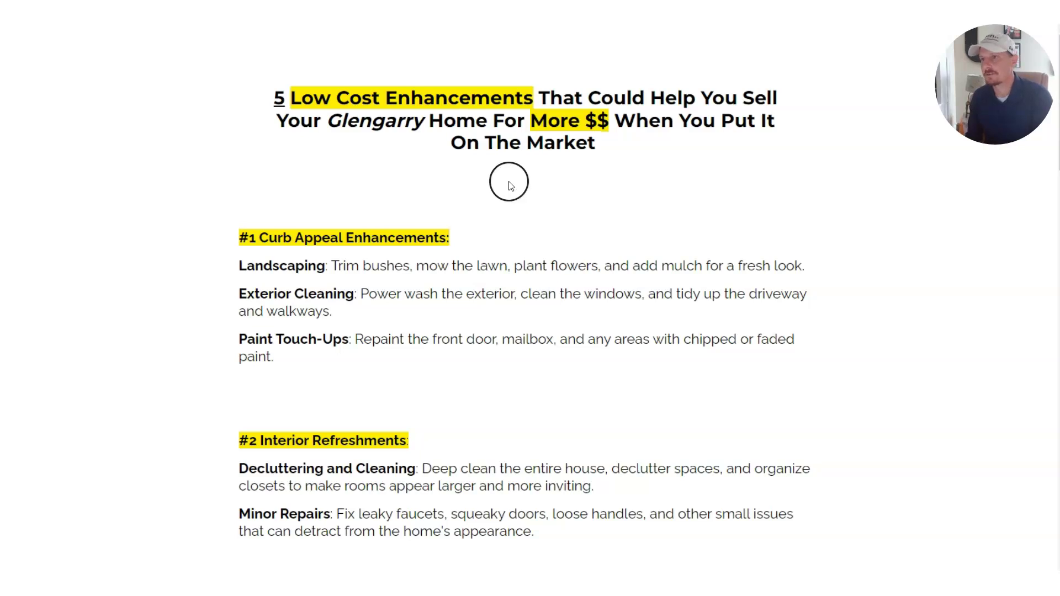
{"action": "left_click_drag", "start_coordinate": [280, 97], "coordinate": [476, 372]}
{"action": "scroll", "coordinate": [475, 370], "scroll_direction": "down", "scroll_amount": 10}
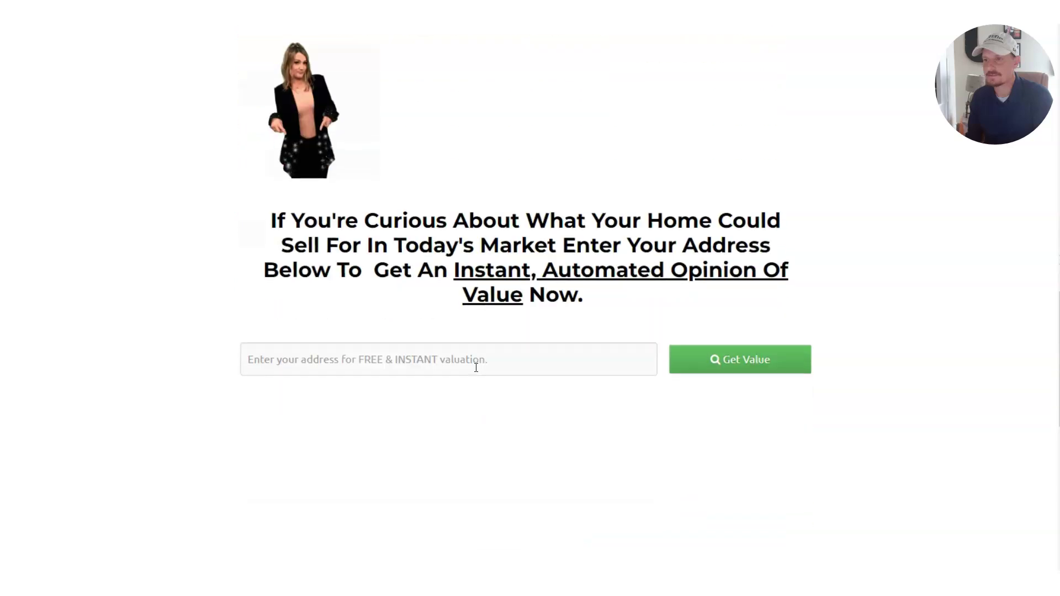
{"action": "left_click", "coordinate": [1044, 134]}
{"action": "scroll", "coordinate": [393, 222], "scroll_direction": "up", "scroll_amount": 15}
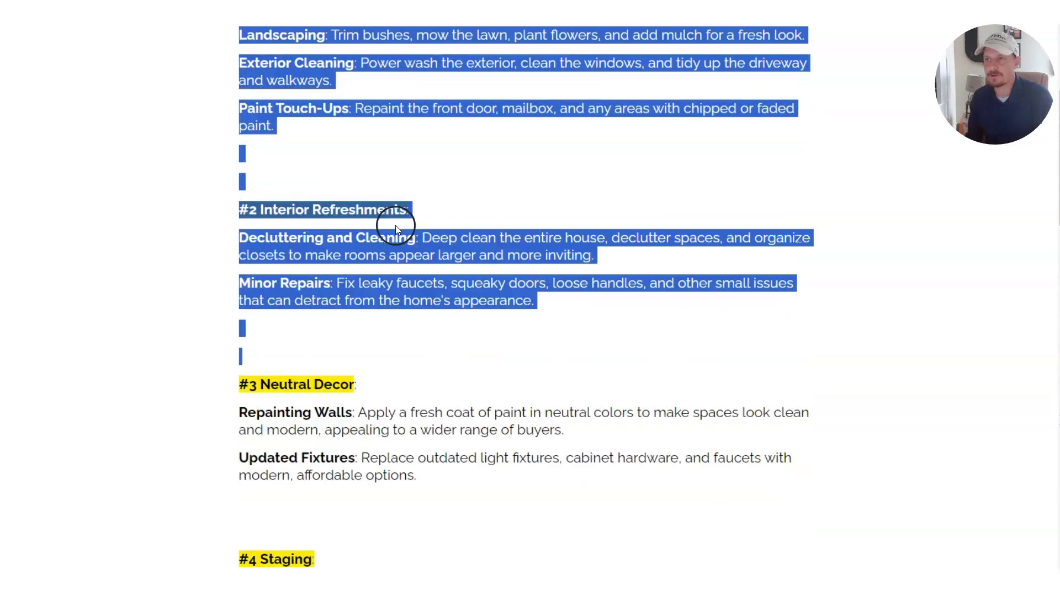
{"action": "scroll", "coordinate": [428, 249], "scroll_direction": "down", "scroll_amount": 7}
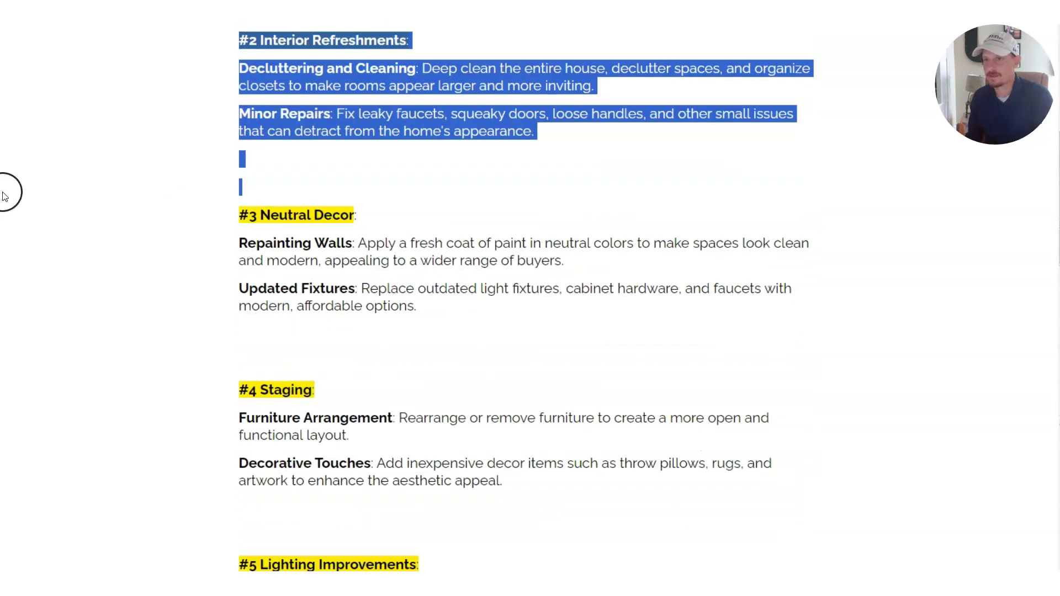
{"action": "left_click_drag", "start_coordinate": [2, 185], "coordinate": [217, 191]}
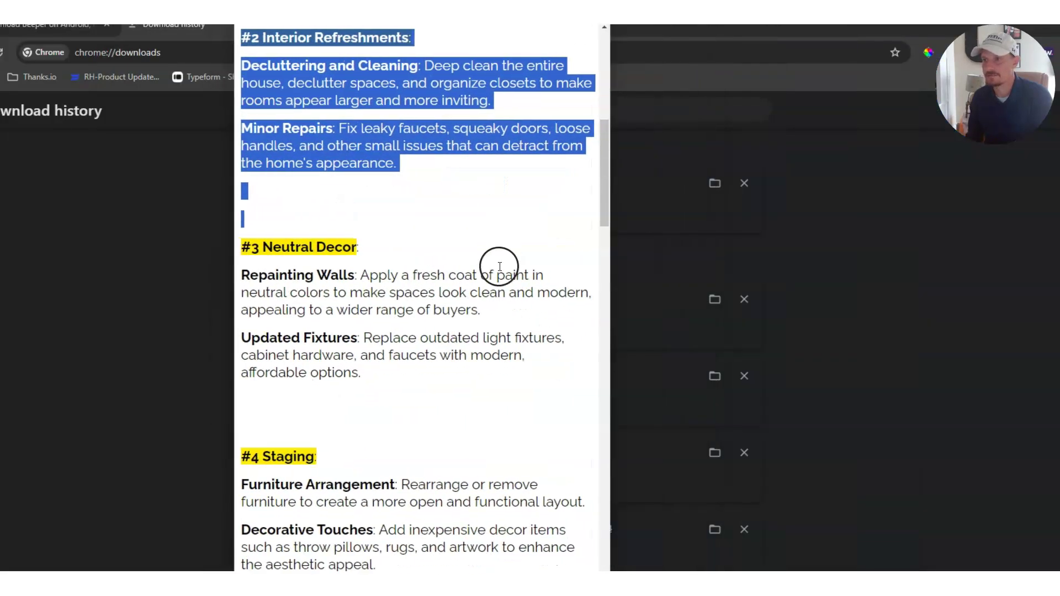
Drag the preview window's edges back out to full-screen width
{"action": "scroll", "coordinate": [351, 139], "scroll_direction": "up", "scroll_amount": 1}
{"action": "left_click_drag", "start_coordinate": [233, 107], "coordinate": [1, 107]}
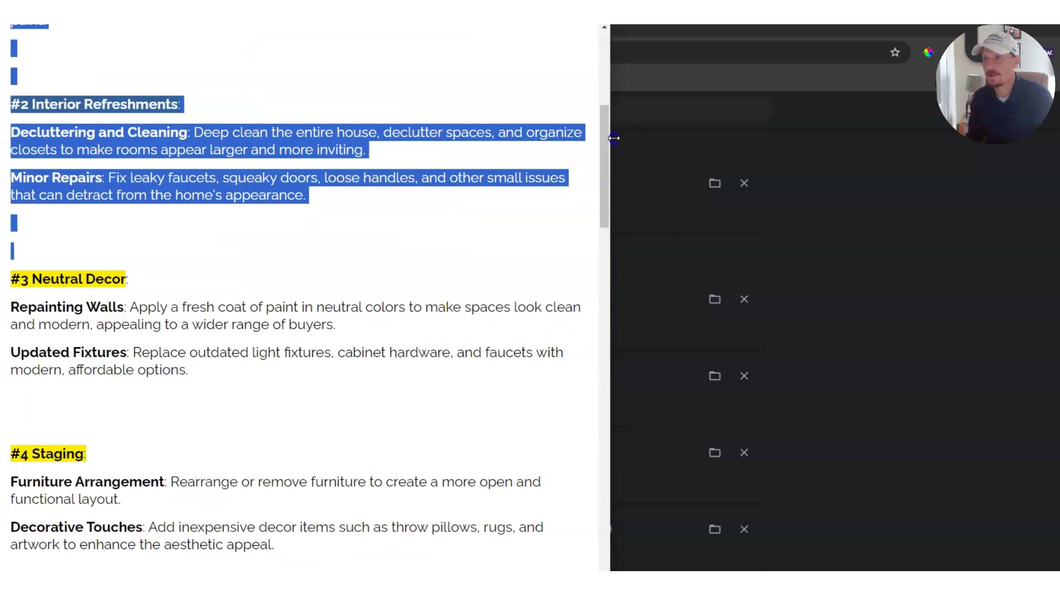
{"action": "left_click_drag", "start_coordinate": [614, 138], "coordinate": [1057, 138]}
Scroll past the GIF and valuation address form down to the MLS footer disclaimer
{"action": "scroll", "coordinate": [774, 227], "scroll_direction": "down", "scroll_amount": 10}
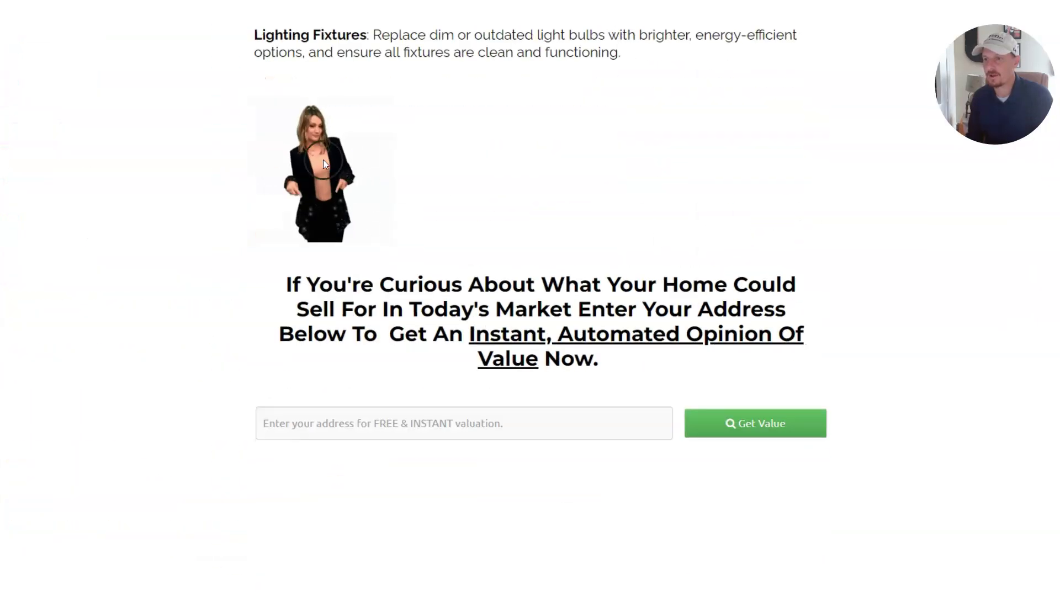
{"action": "left_click_drag", "start_coordinate": [282, 291], "coordinate": [613, 356]}
{"action": "scroll", "coordinate": [620, 348], "scroll_direction": "down", "scroll_amount": 1}
{"action": "left_click", "coordinate": [342, 356]}
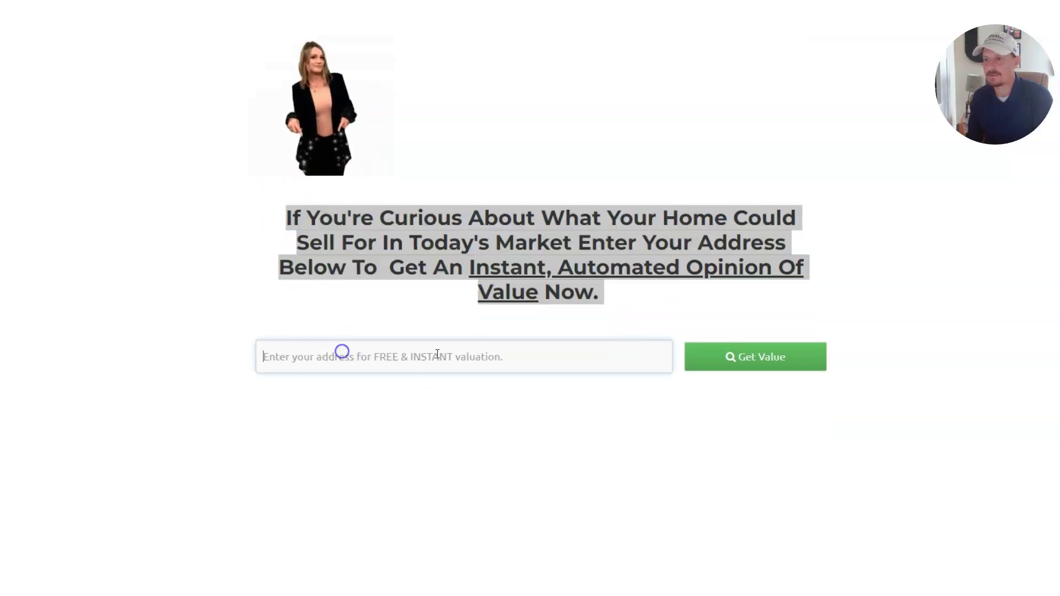
{"action": "scroll", "coordinate": [673, 492], "scroll_direction": "down", "scroll_amount": 5}
{"action": "scroll", "coordinate": [386, 353], "scroll_direction": "up", "scroll_amount": 6}
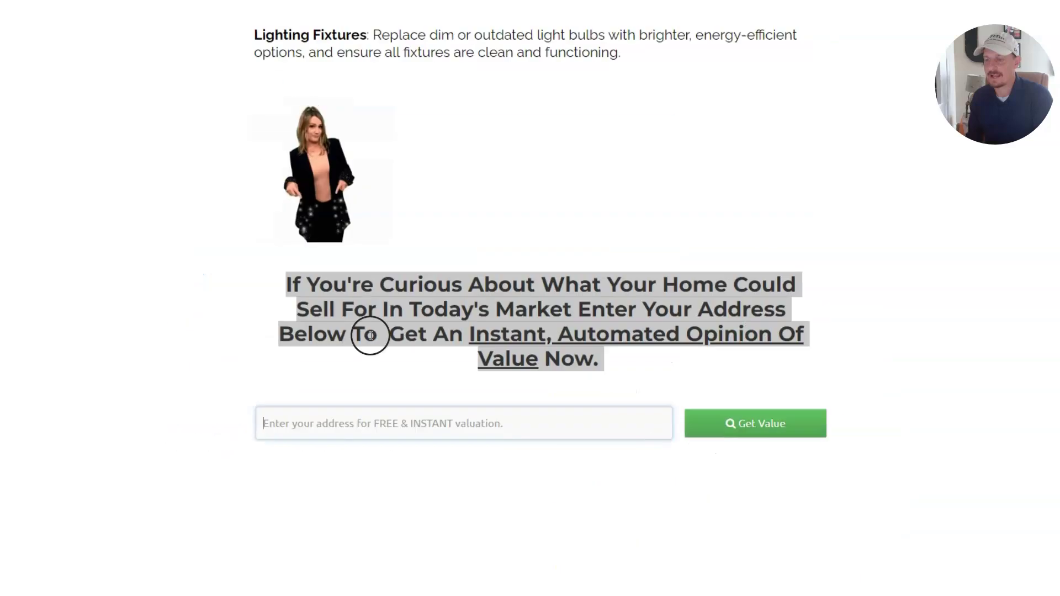
{"action": "scroll", "coordinate": [635, 371], "scroll_direction": "down", "scroll_amount": 6}
{"action": "scroll", "coordinate": [539, 307], "scroll_direction": "up", "scroll_amount": 5}
{"action": "scroll", "coordinate": [539, 308], "scroll_direction": "down", "scroll_amount": 3}
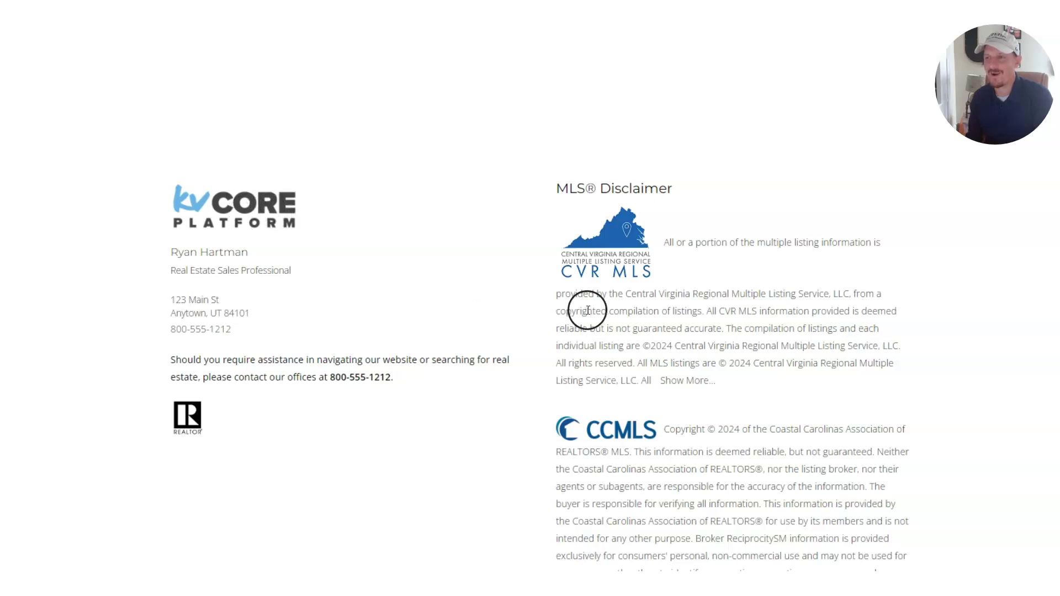
{"action": "scroll", "coordinate": [587, 310], "scroll_direction": "down", "scroll_amount": 3}
{"action": "scroll", "coordinate": [586, 308], "scroll_direction": "up", "scroll_amount": 15}
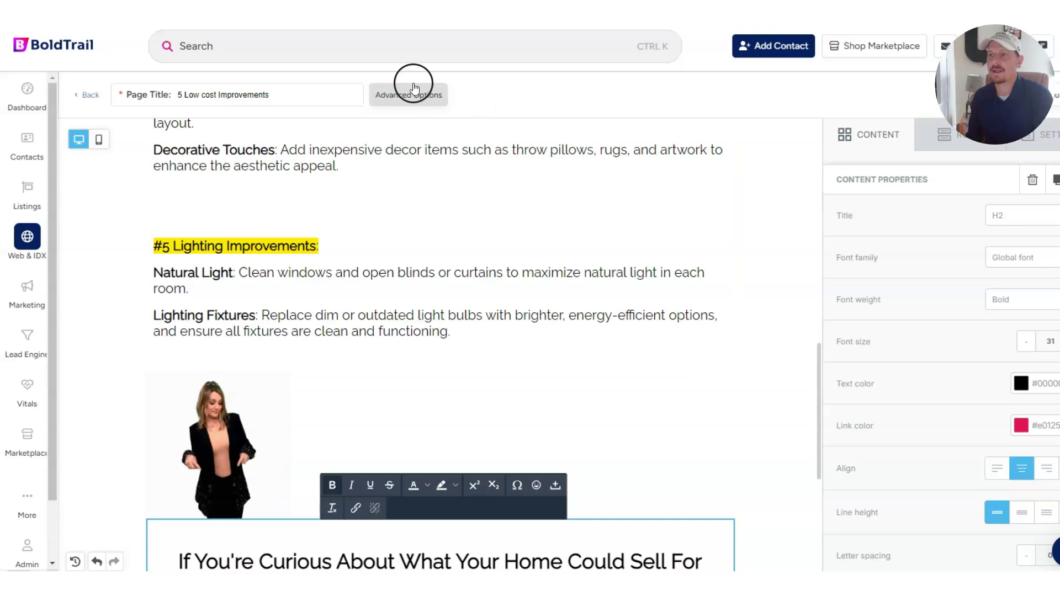
Enable Show Header in the page's Advanced Options and save
{"action": "left_click", "coordinate": [411, 91]}
{"action": "left_click", "coordinate": [290, 250]}
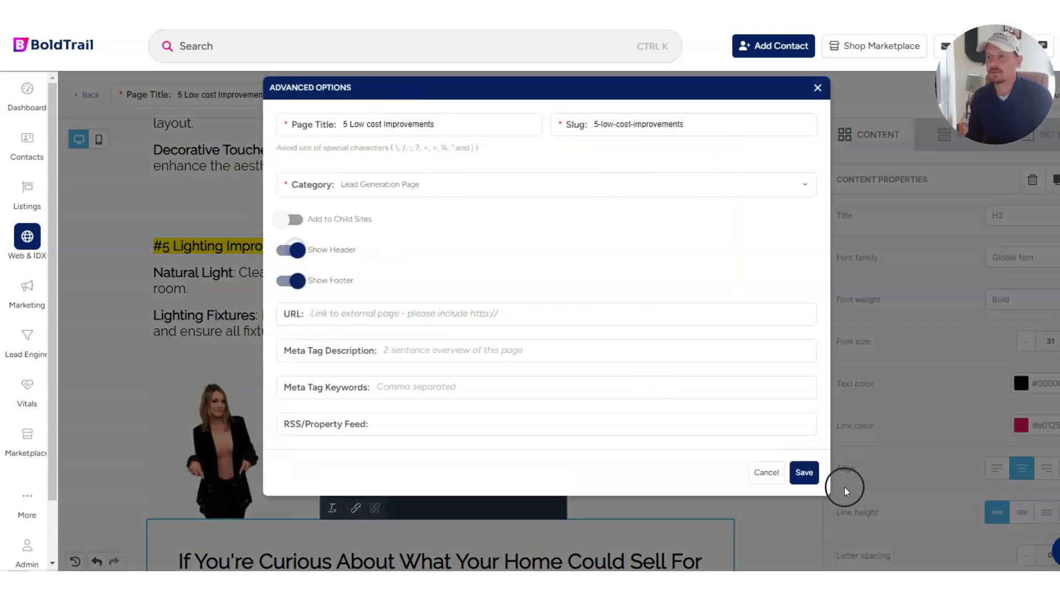
{"action": "left_click", "coordinate": [804, 473]}
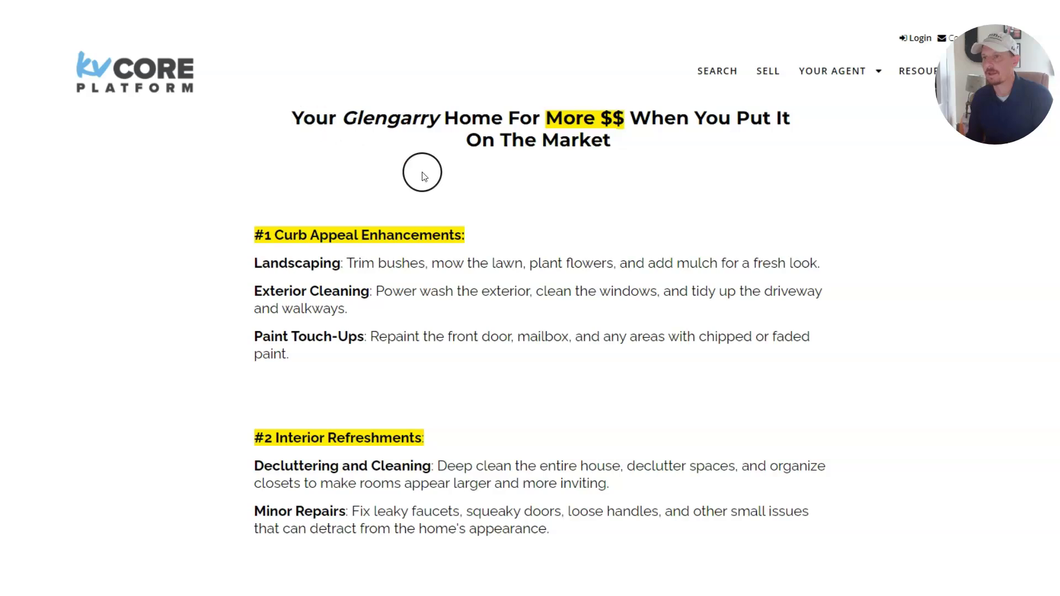
Check the kvCORE header above the highlighted title on the reloaded live page
{"action": "scroll", "coordinate": [300, 147], "scroll_direction": "up", "scroll_amount": 2}
{"action": "left_click_drag", "start_coordinate": [292, 169], "coordinate": [685, 226]}
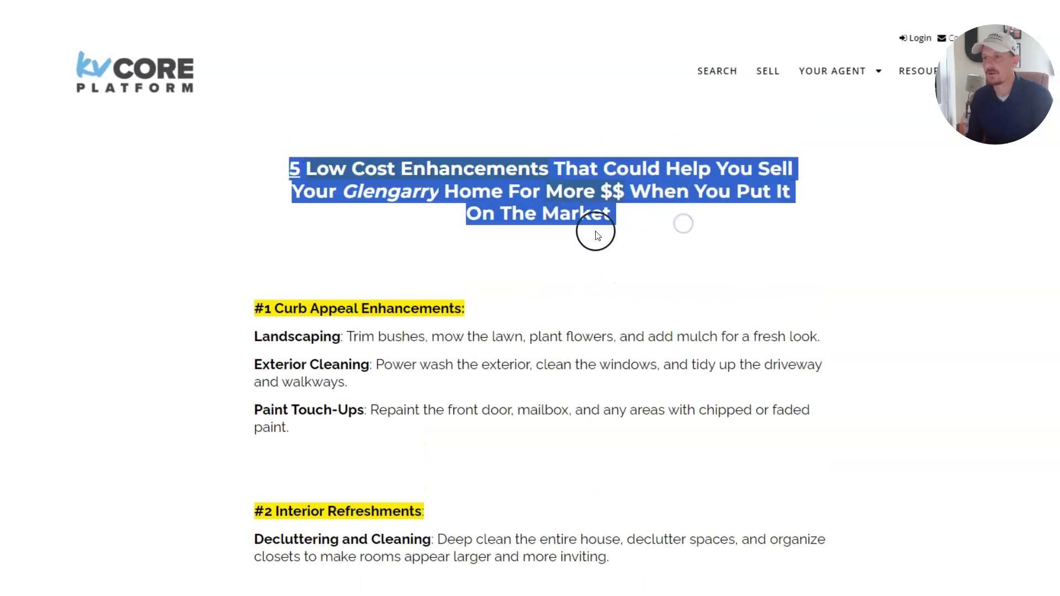
{"action": "scroll", "coordinate": [595, 234], "scroll_direction": "down", "scroll_amount": 5}
{"action": "scroll", "coordinate": [374, 215], "scroll_direction": "up", "scroll_amount": 5}
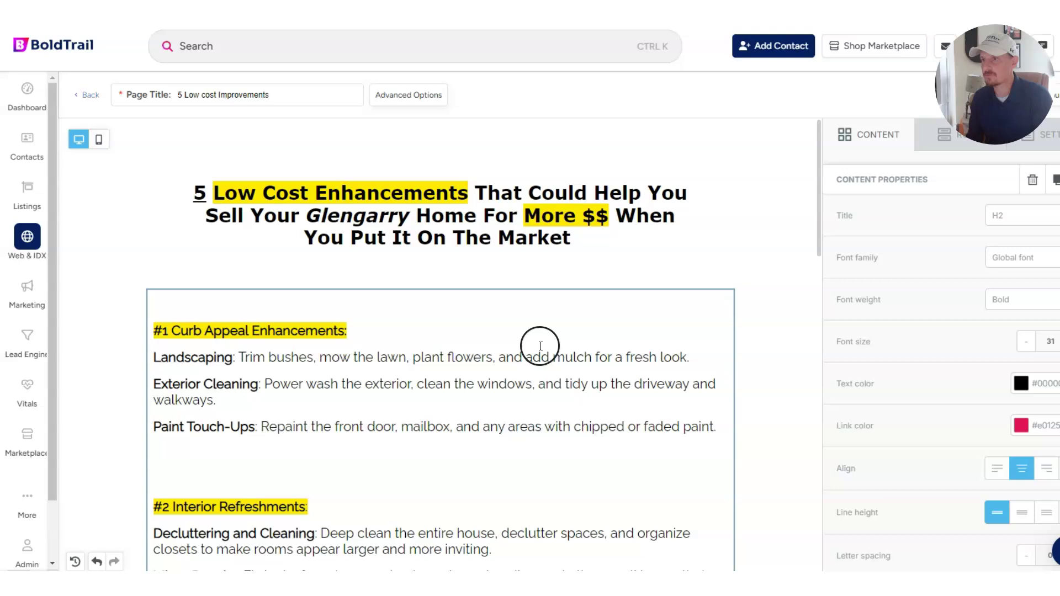
Back in the page editor, select the full H1 headline text
{"action": "left_click", "coordinate": [286, 246]}
{"action": "left_click", "coordinate": [186, 198]}
{"action": "left_click_drag", "start_coordinate": [186, 199], "coordinate": [585, 242]}
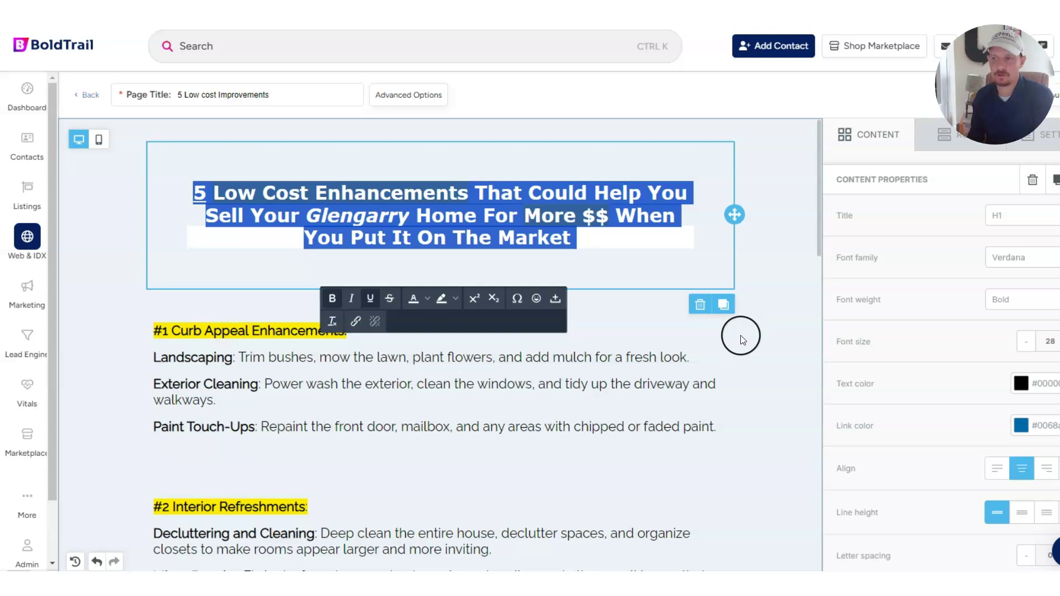
{"action": "left_click", "coordinate": [741, 338]}
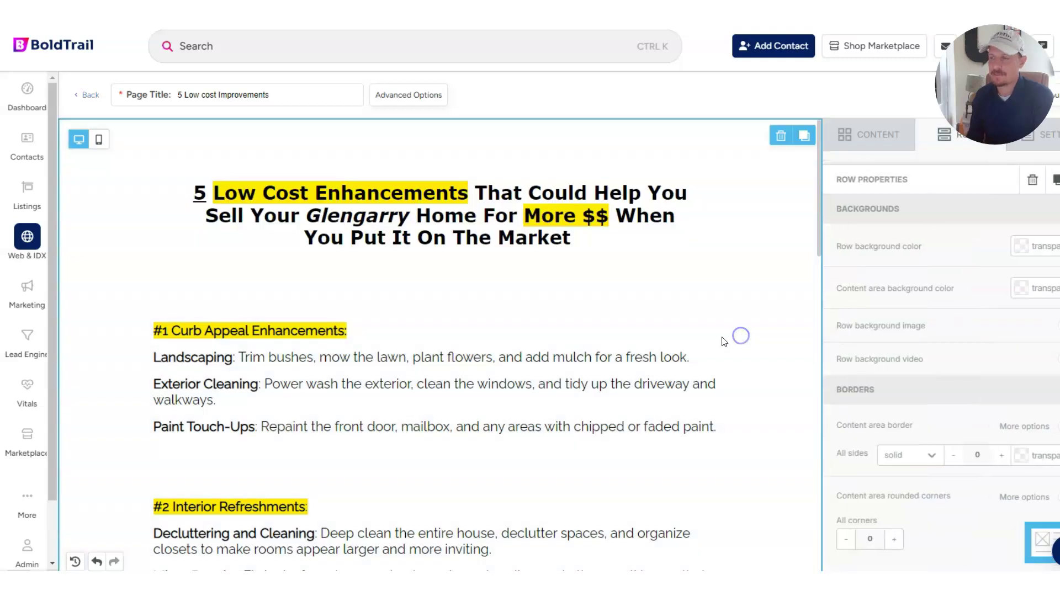
{"action": "left_click", "coordinate": [862, 145]}
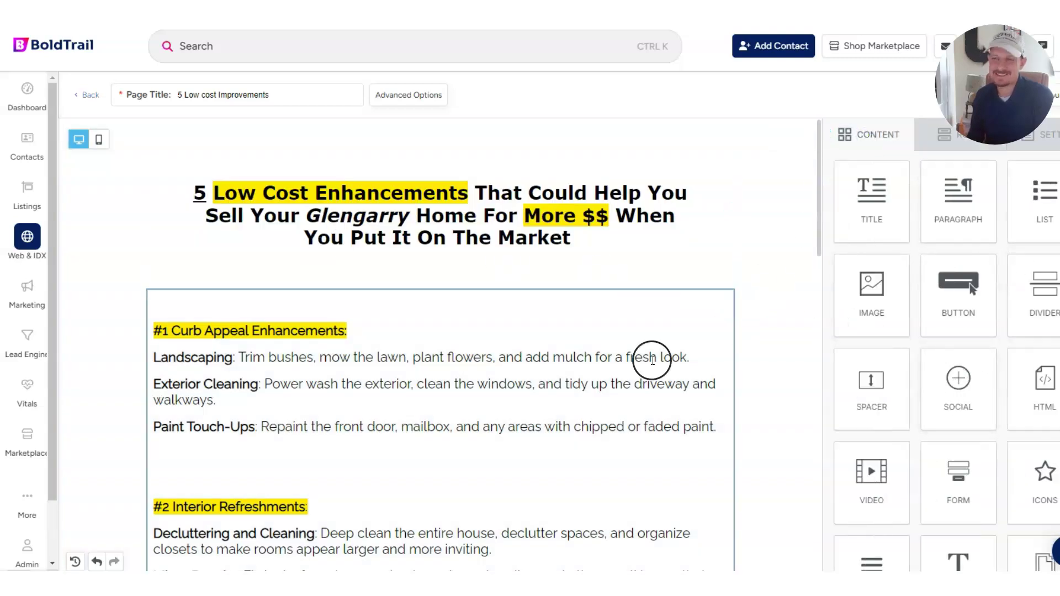
{"action": "triple_click", "coordinate": [219, 214]}
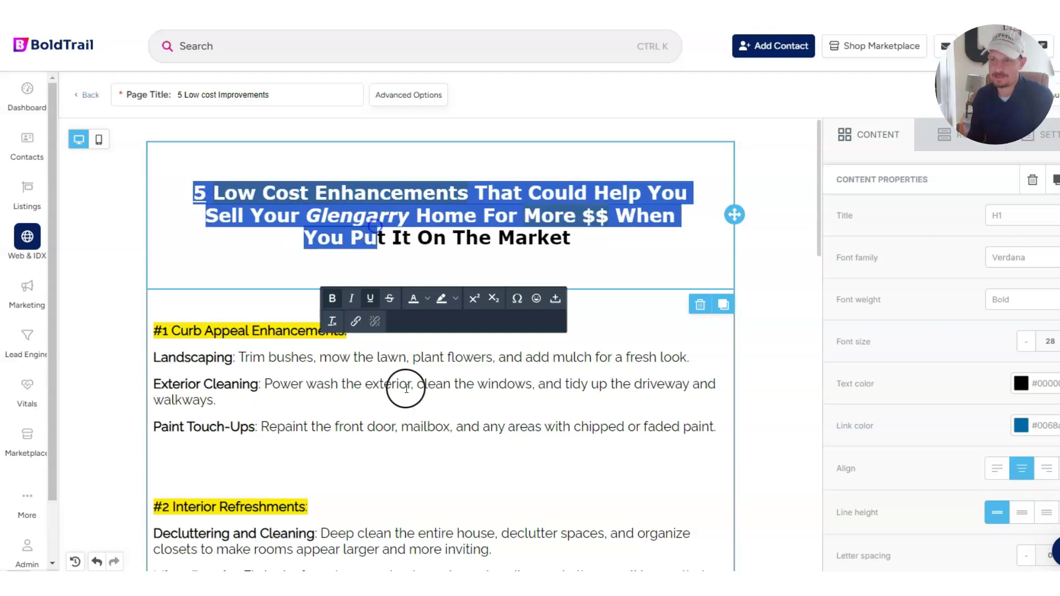
{"action": "scroll", "coordinate": [405, 389], "scroll_direction": "down", "scroll_amount": 15}
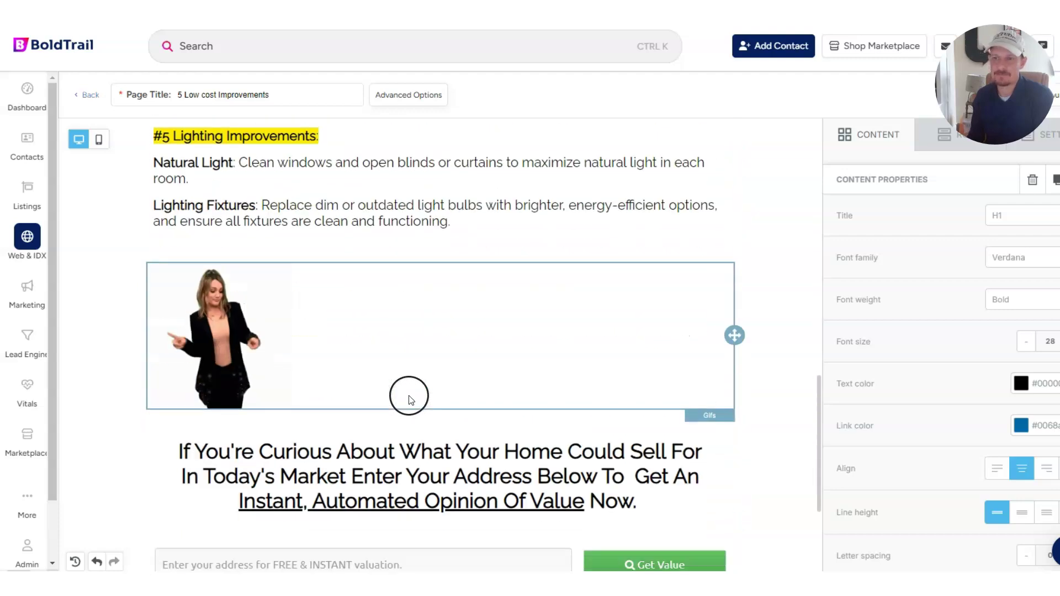
{"action": "left_click", "coordinate": [170, 305]}
{"action": "scroll", "coordinate": [179, 312], "scroll_direction": "down", "scroll_amount": 3}
{"action": "left_click", "coordinate": [197, 282]}
{"action": "left_click_drag", "start_coordinate": [183, 253], "coordinate": [570, 469]}
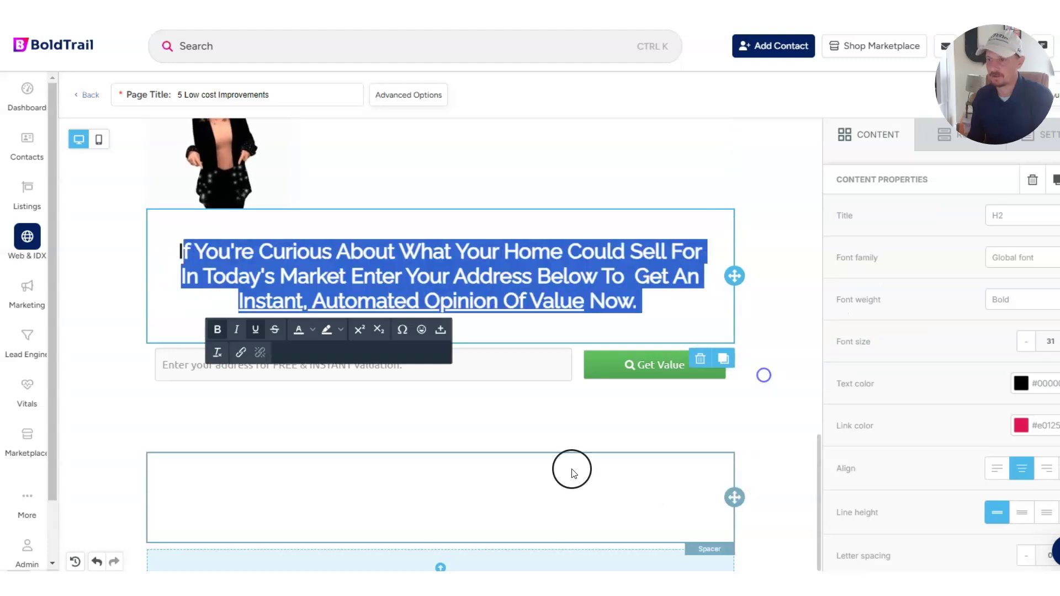
{"action": "left_click", "coordinate": [407, 395]}
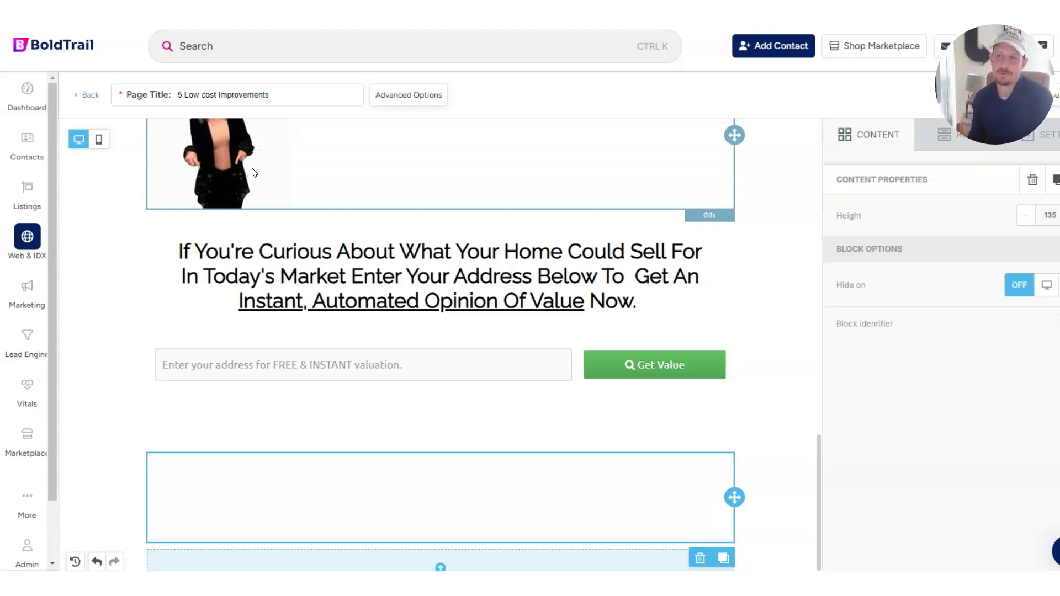
{"action": "scroll", "coordinate": [722, 254], "scroll_direction": "up", "scroll_amount": 20}
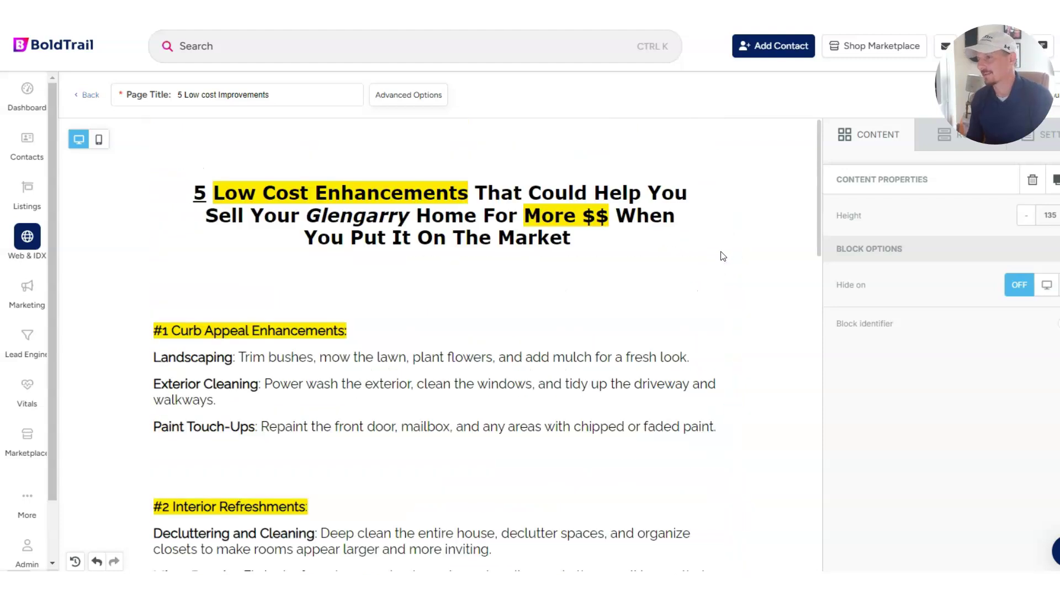